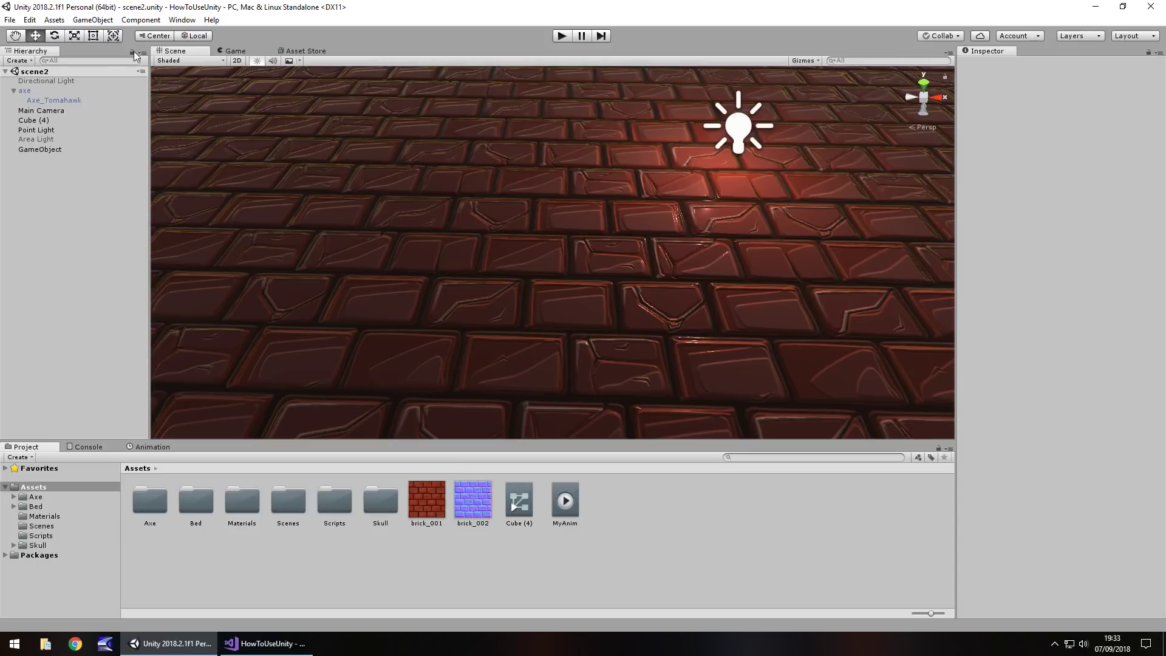
Create a UI Text via GameObject > UI > Text, then inspect the new Canvas and EventSystem.
click(93, 21)
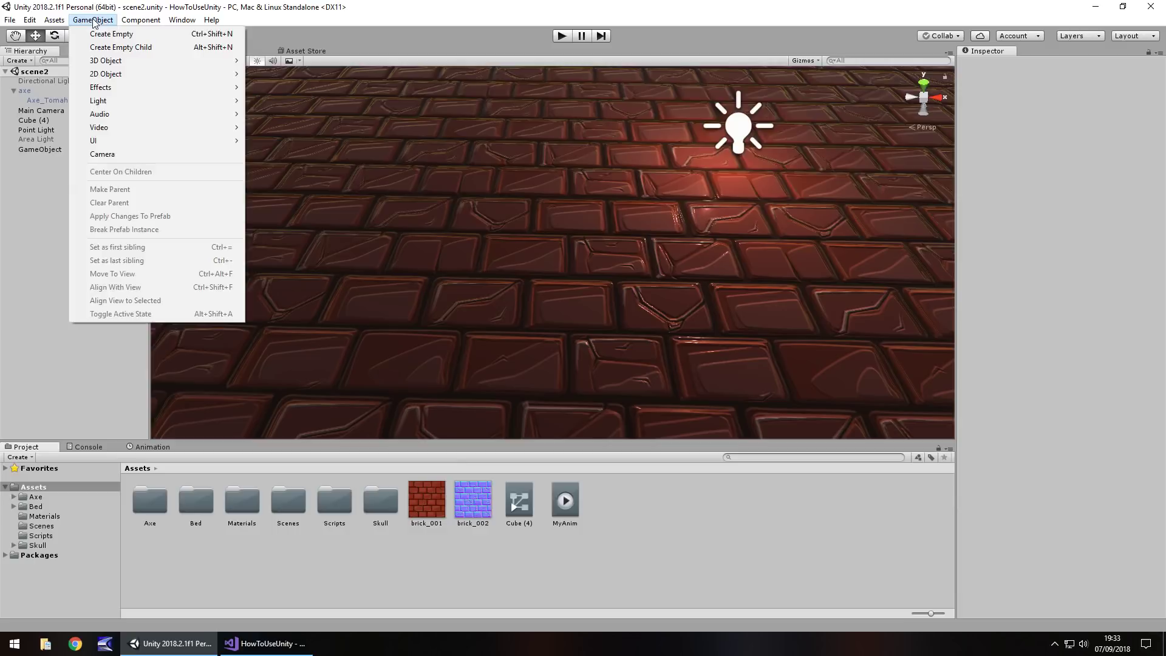
mouse_move(111, 143)
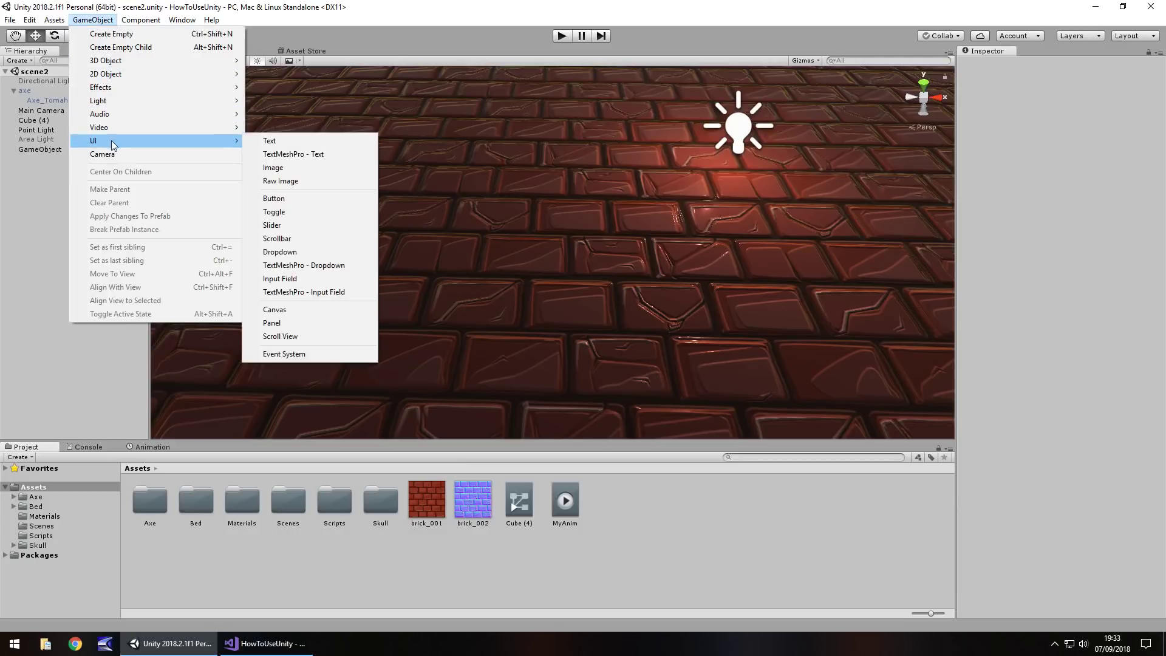
click(282, 141)
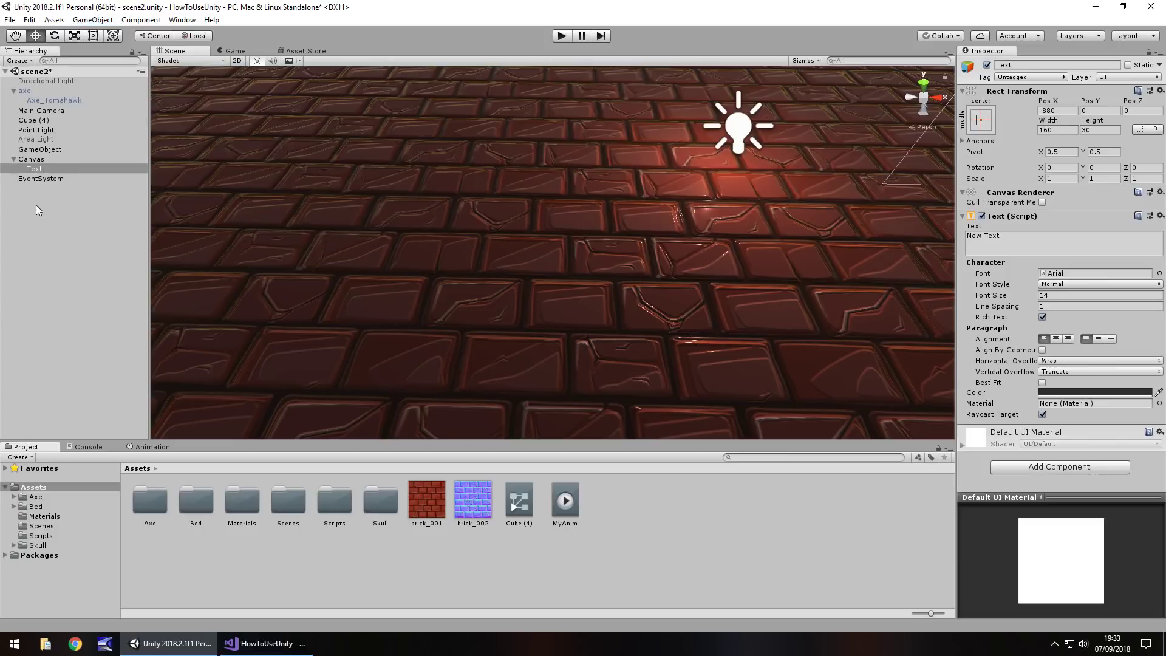
click(28, 155)
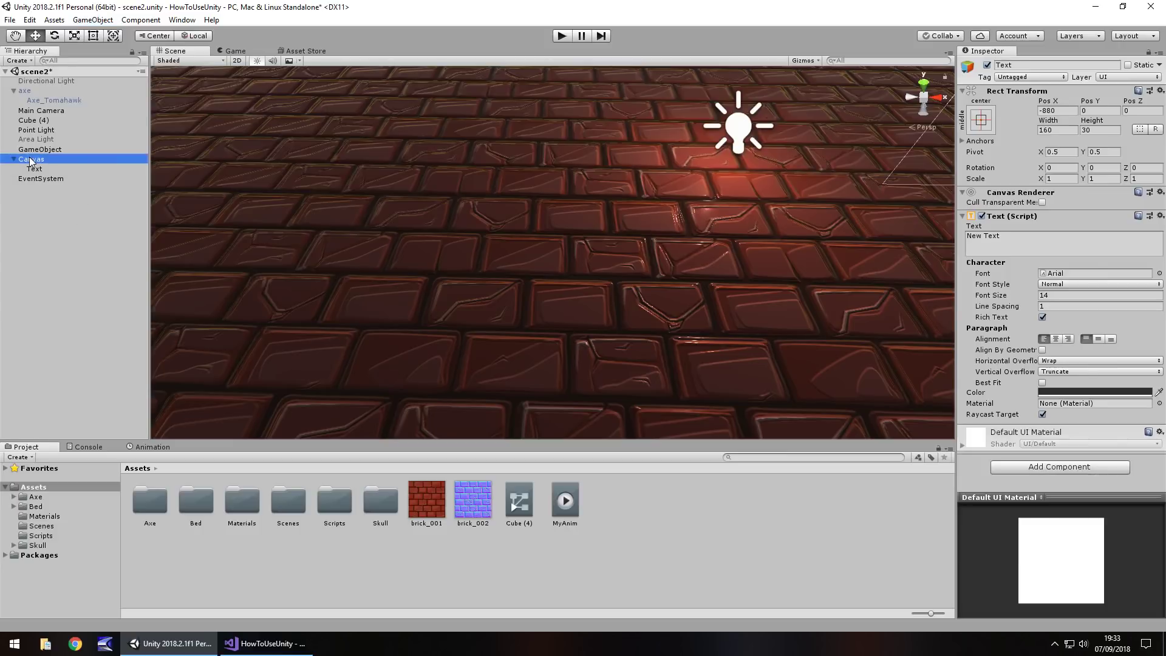
click(49, 179)
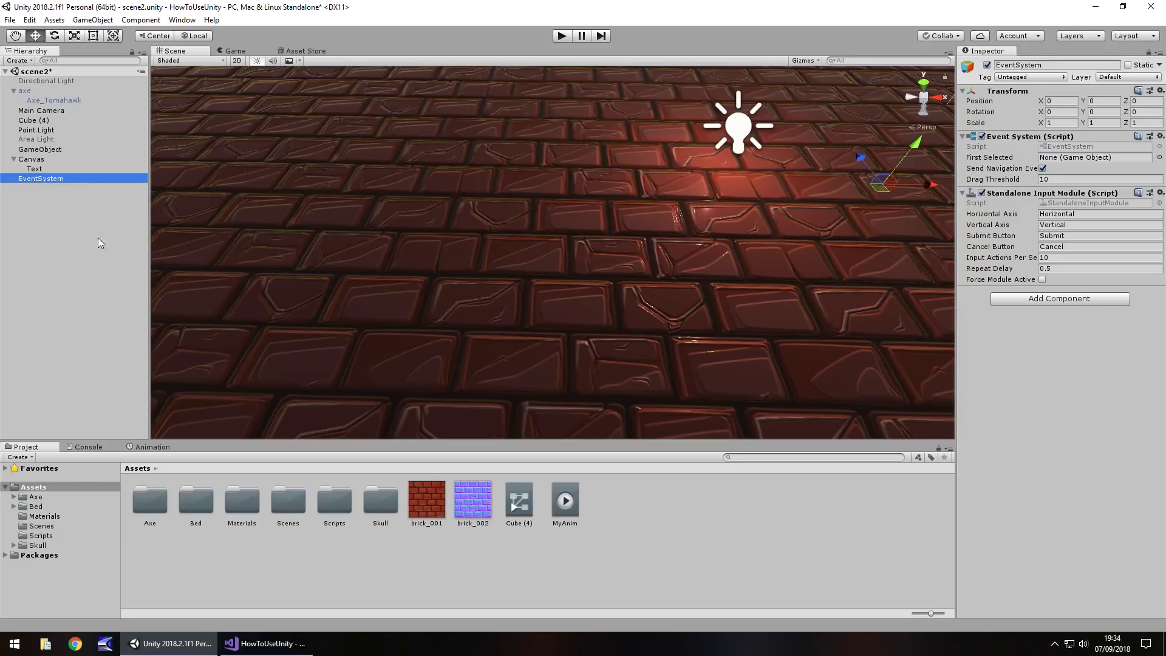
Select the Canvas and frame it in the Scene view.
click(33, 160)
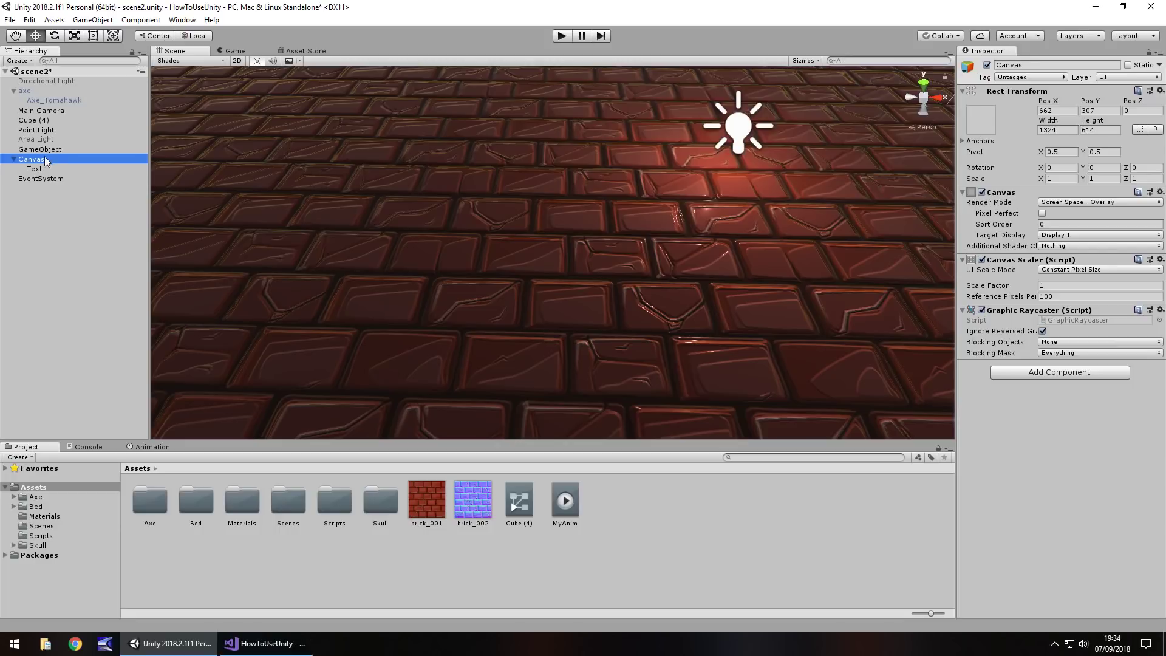
double_click(47, 161)
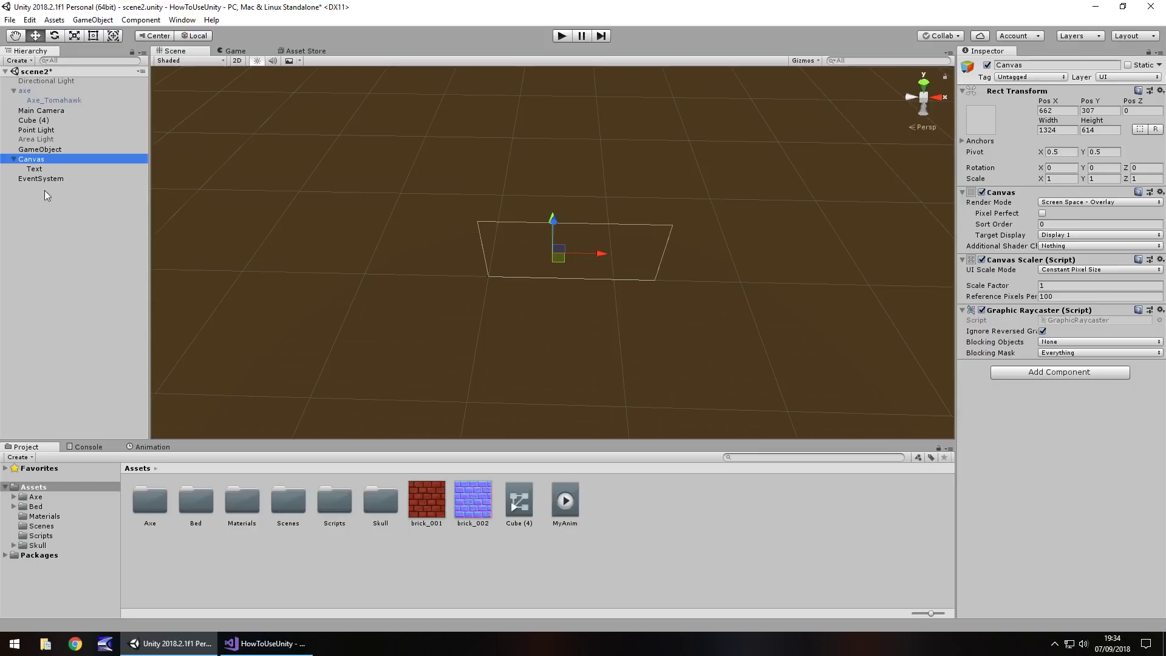
Change the Text content to 'THIS IS MY TEXT' and enlarge its text box with the Rect Tool.
click(35, 169)
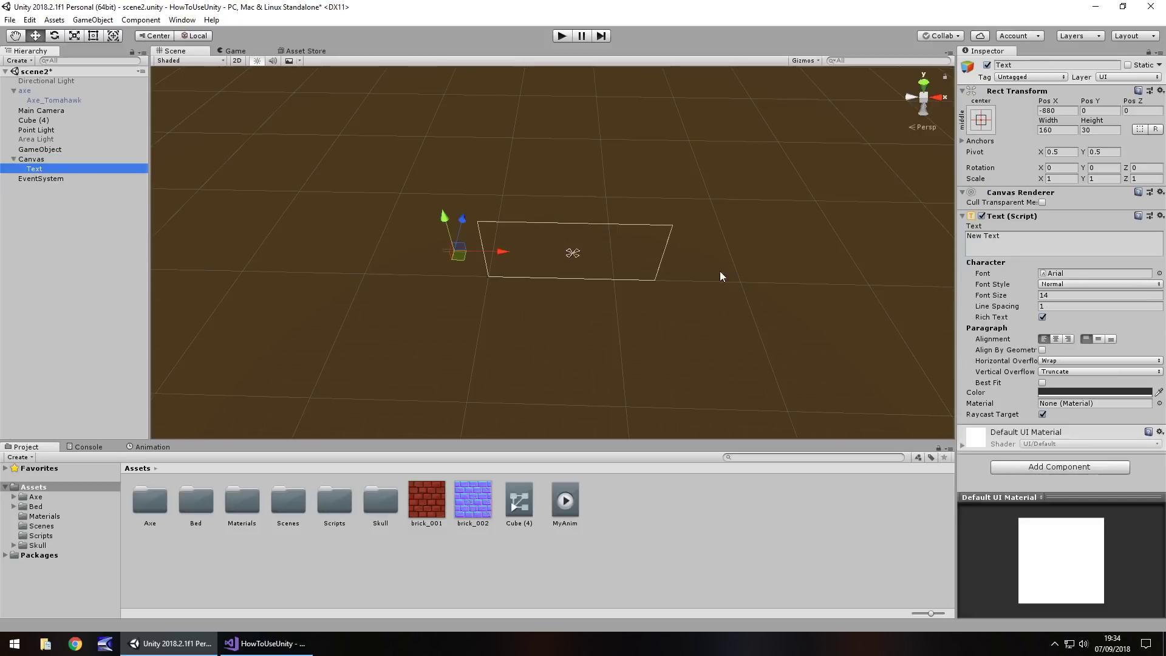
click(1040, 250)
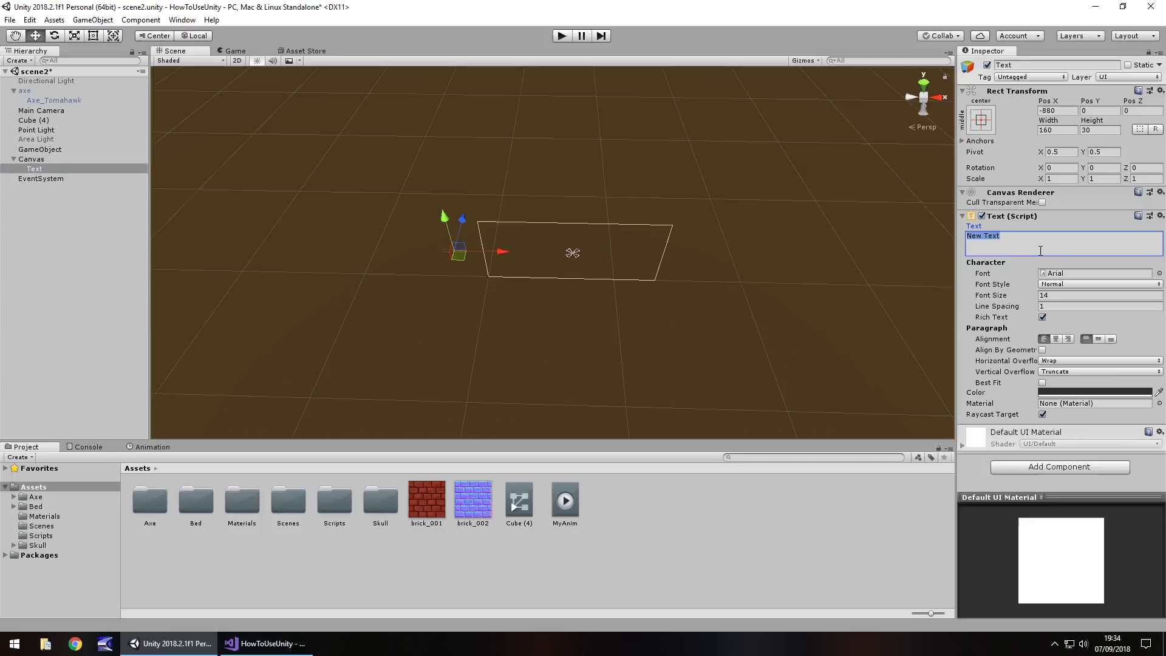
text(THIS IS MY TEXT)
click(93, 38)
scroll(381, 263, up, 1)
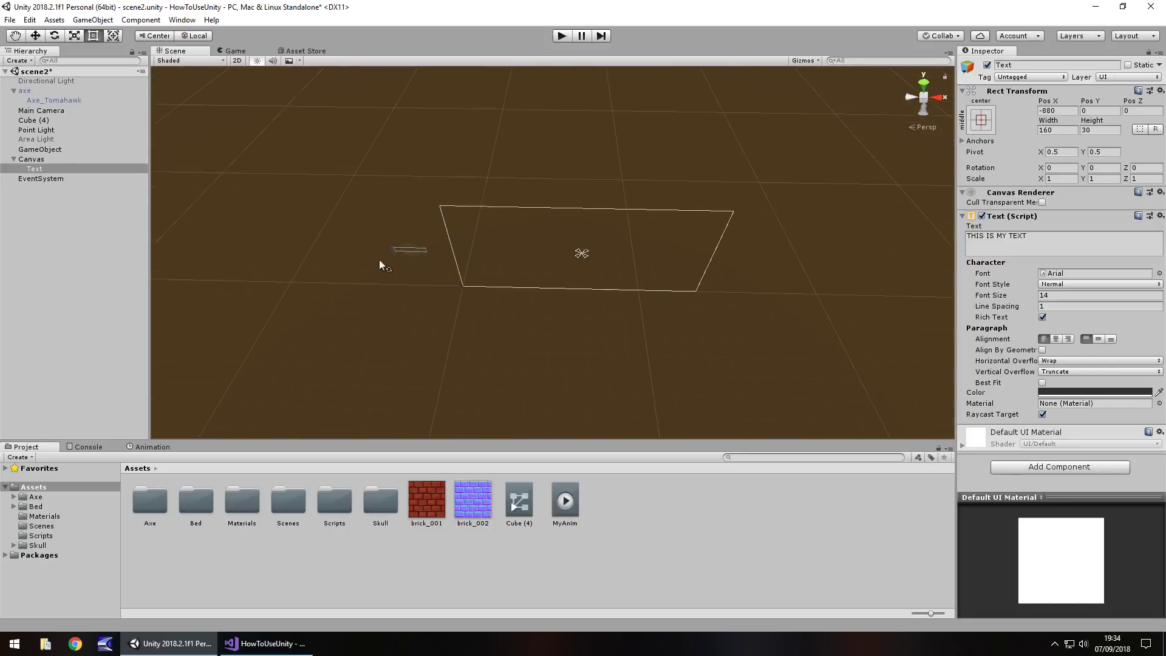
double_click(38, 170)
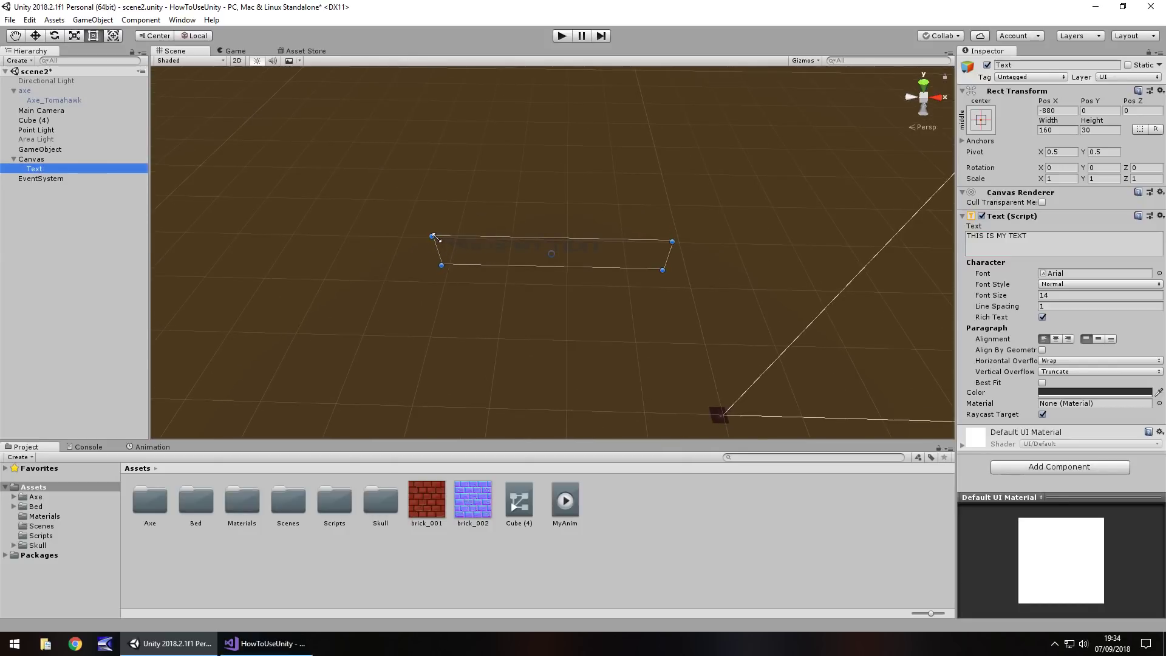
drag(433, 236, 258, 189)
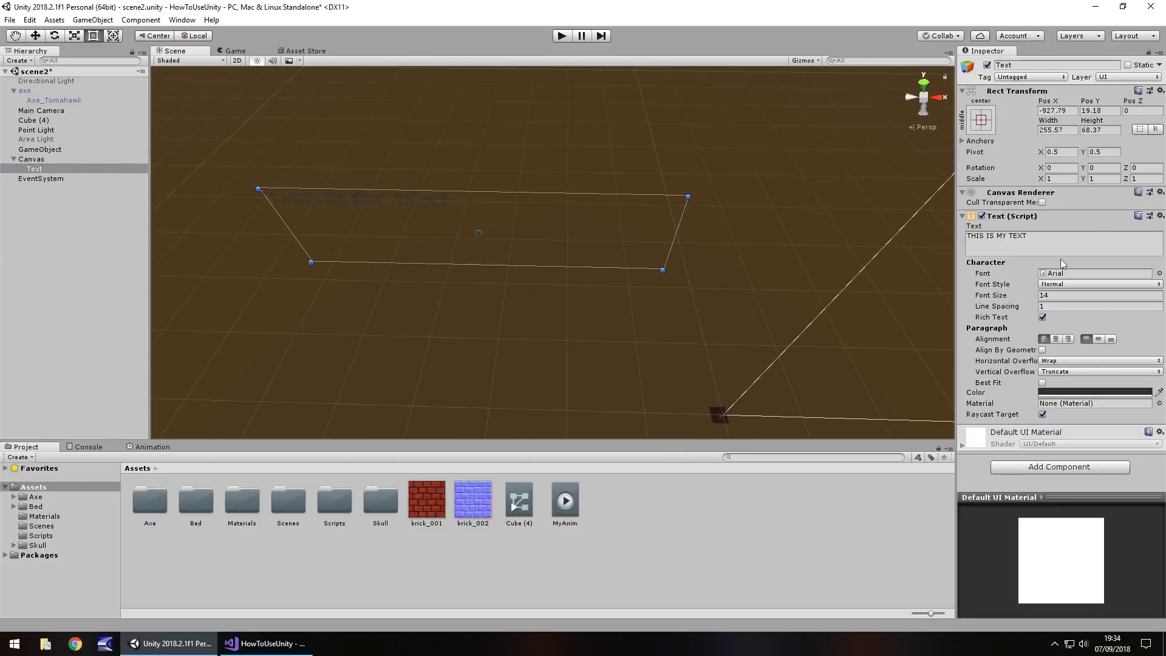
Set the text to font size 30, Bold style and white colour (FFFFFF).
click(1051, 295)
text(30)
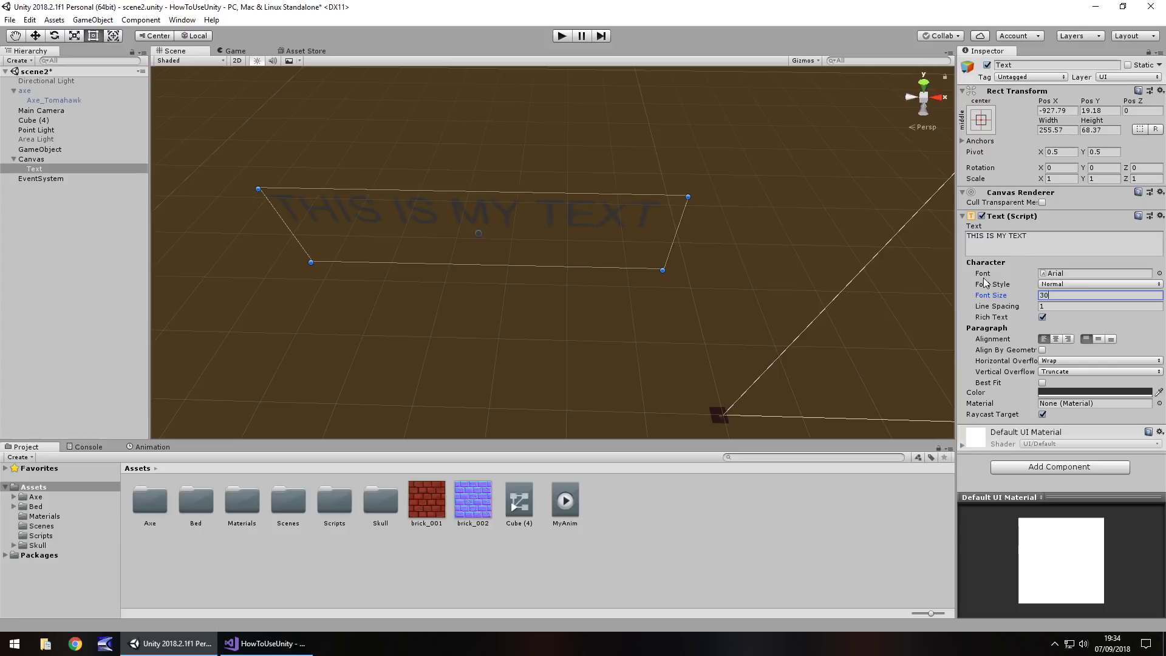
click(1072, 283)
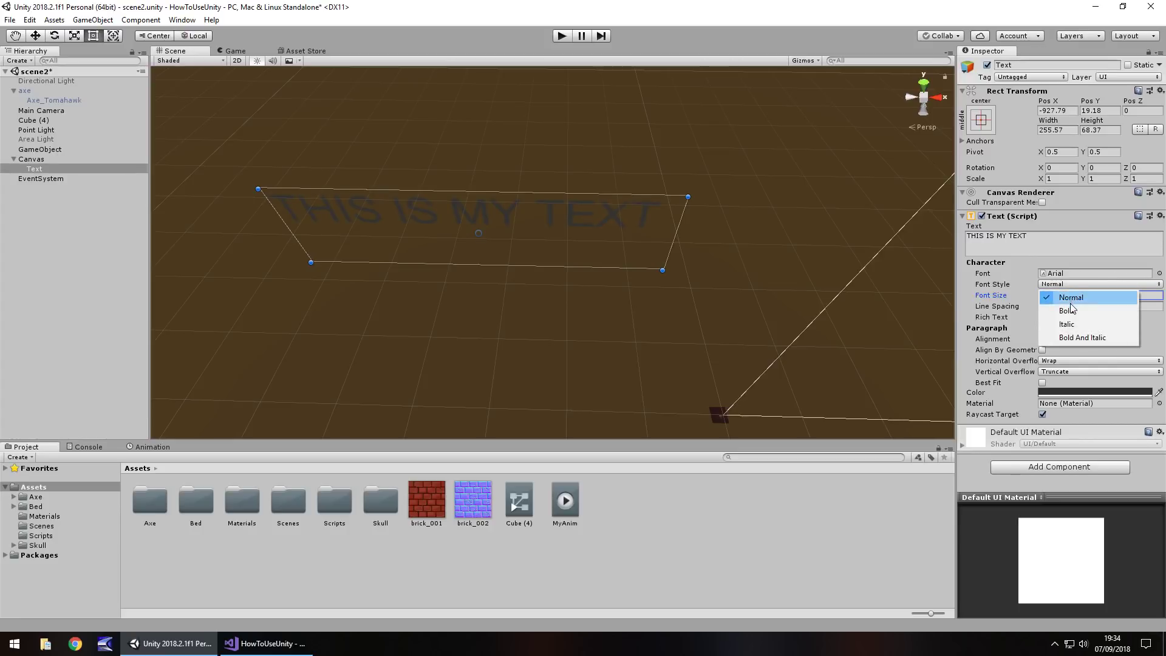
click(1068, 311)
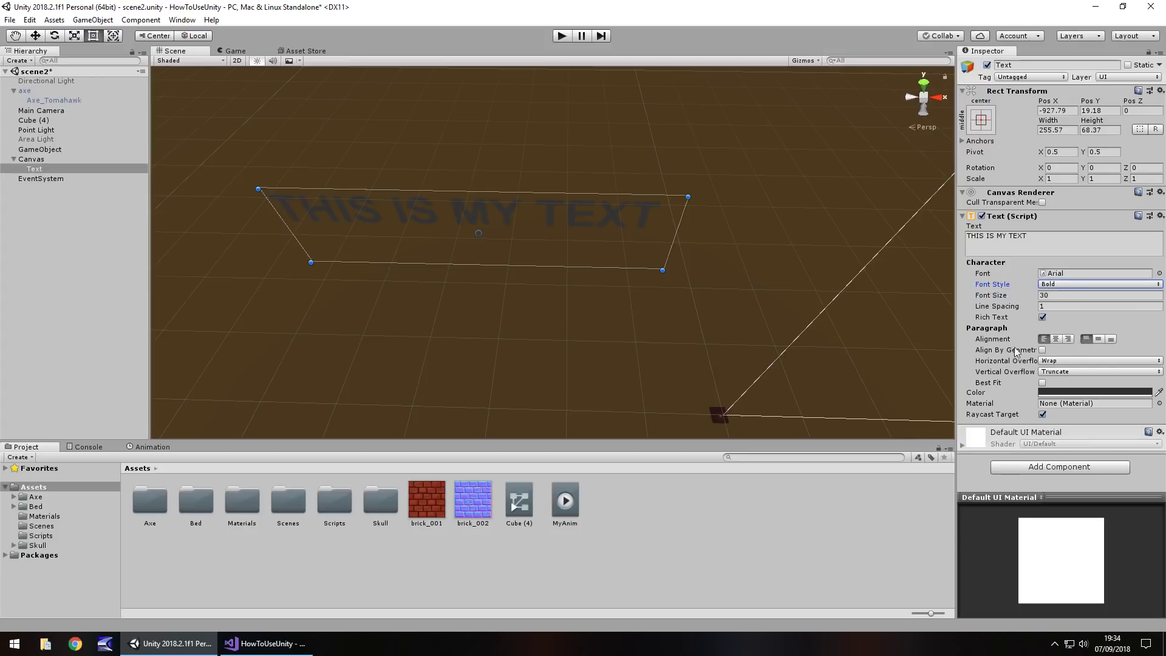
click(1066, 393)
click(146, 114)
drag(135, 100, 135, 97)
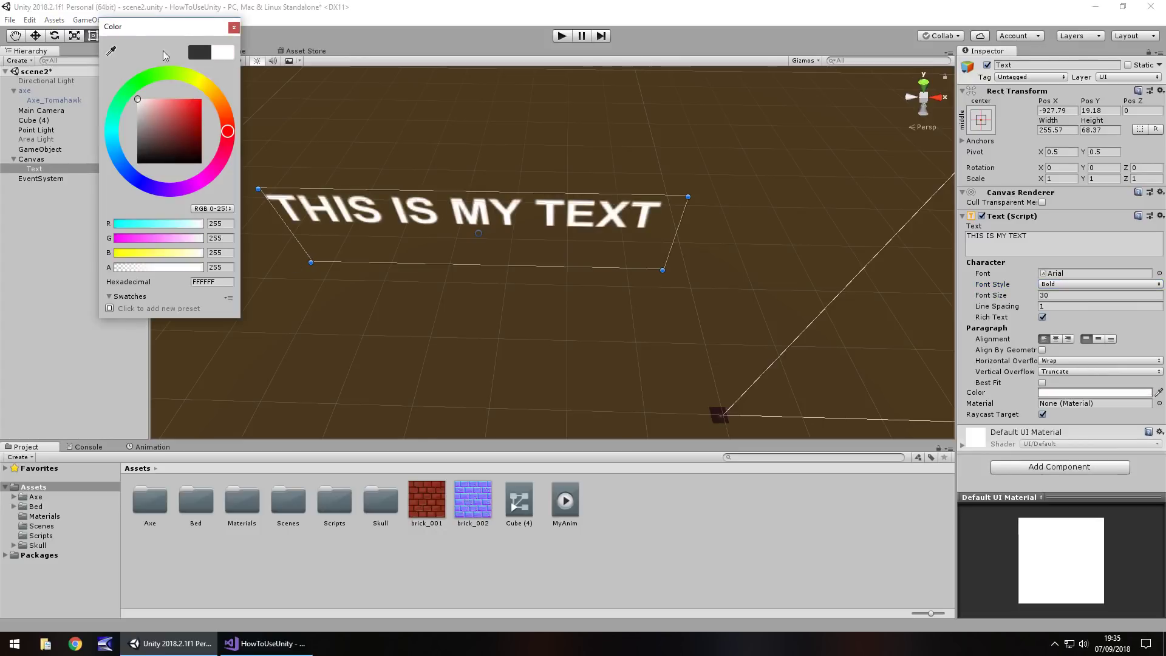
click(234, 27)
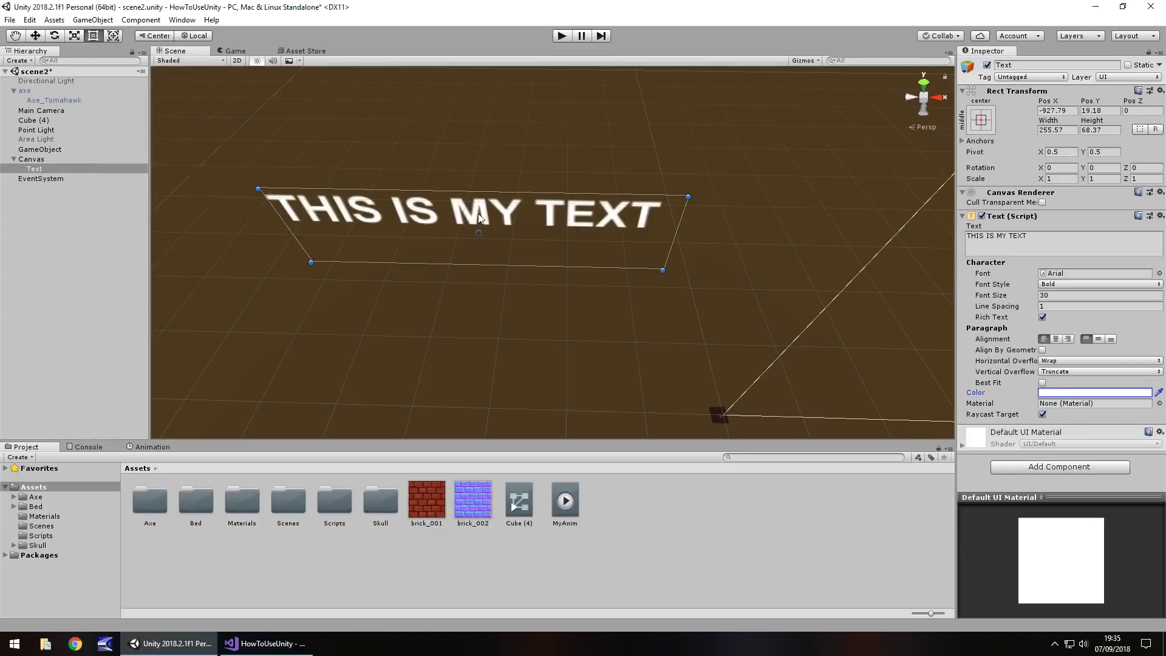
click(561, 36)
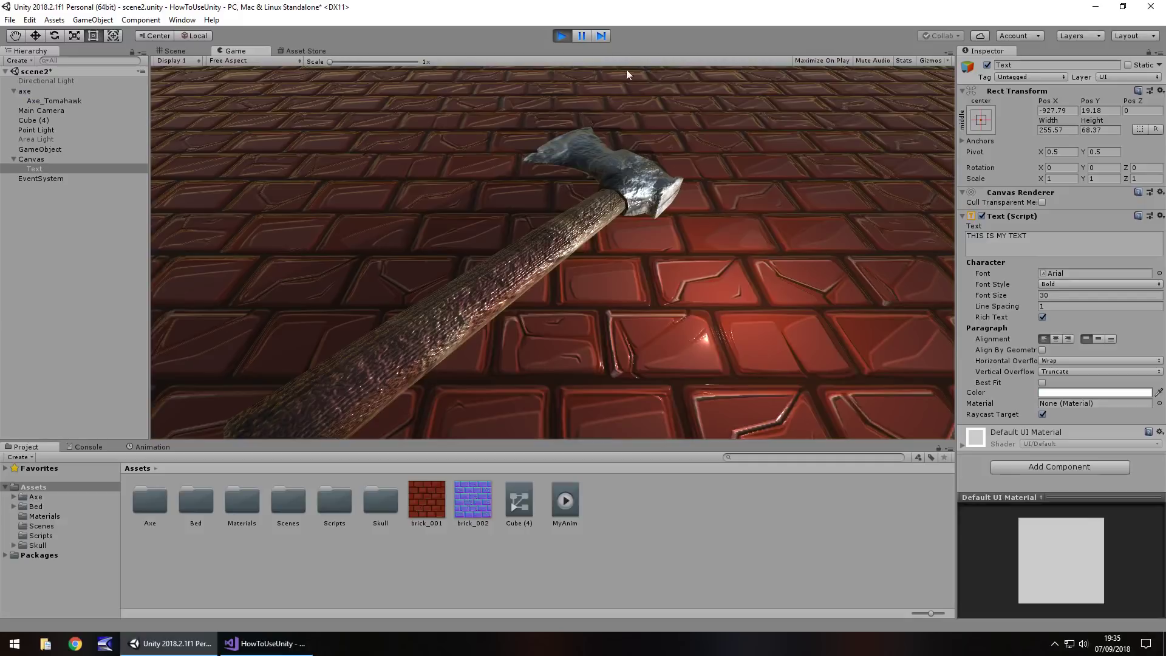
click(561, 37)
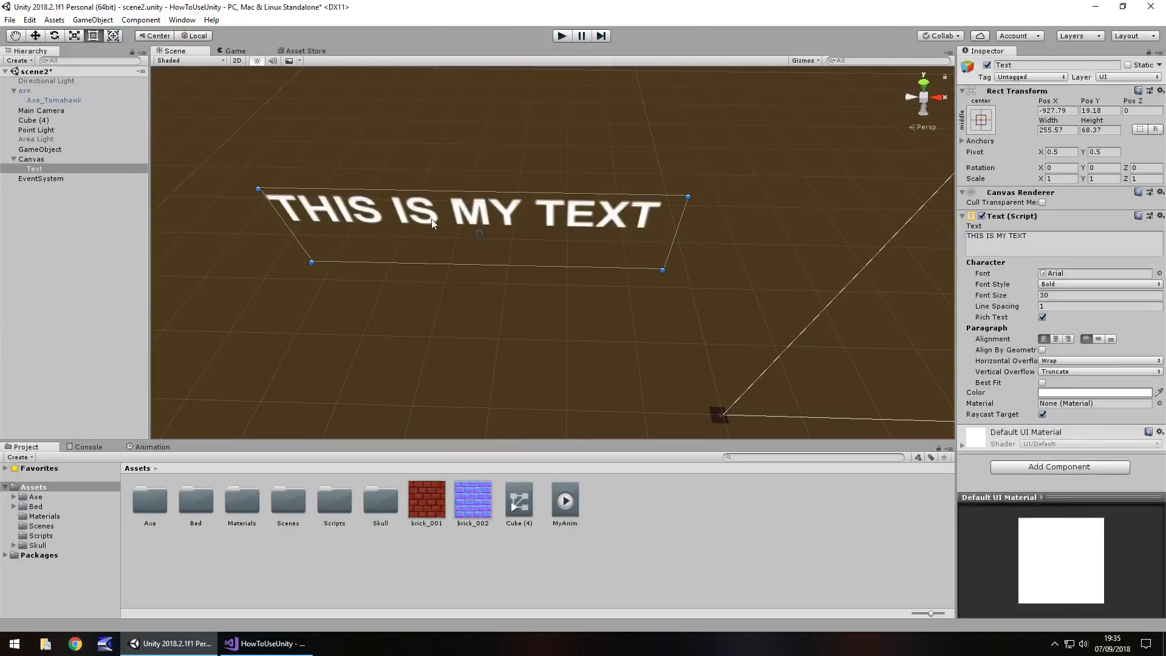
Anchor the text to center-bottom and set its Pos X and Pos Y to 0.
click(981, 123)
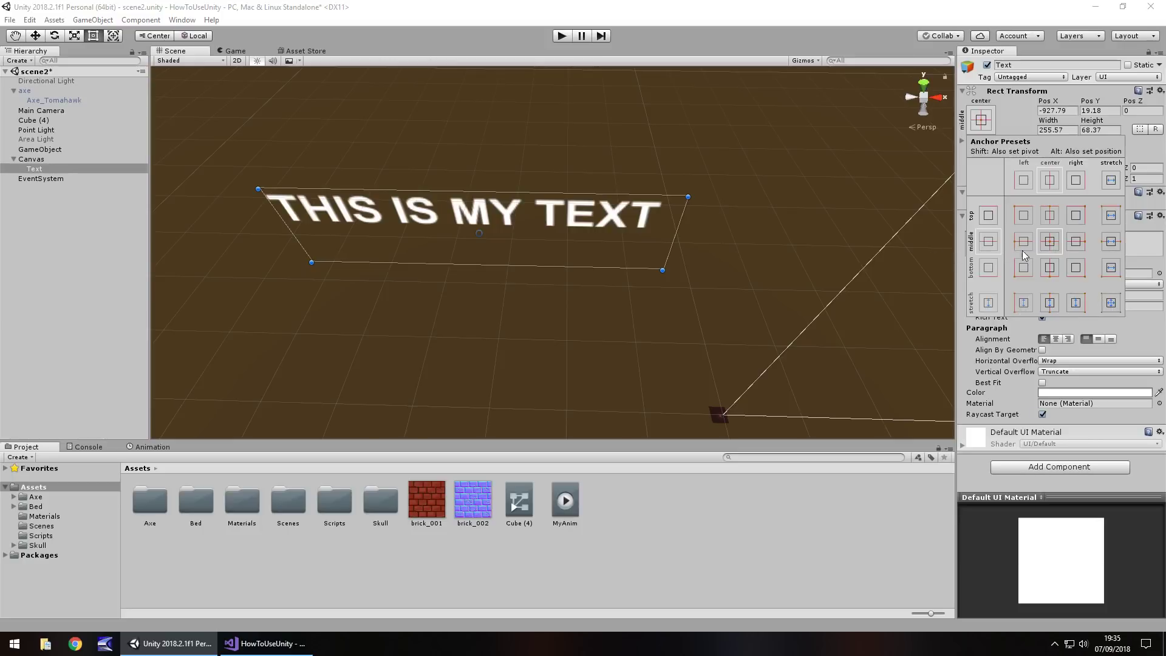
click(1050, 268)
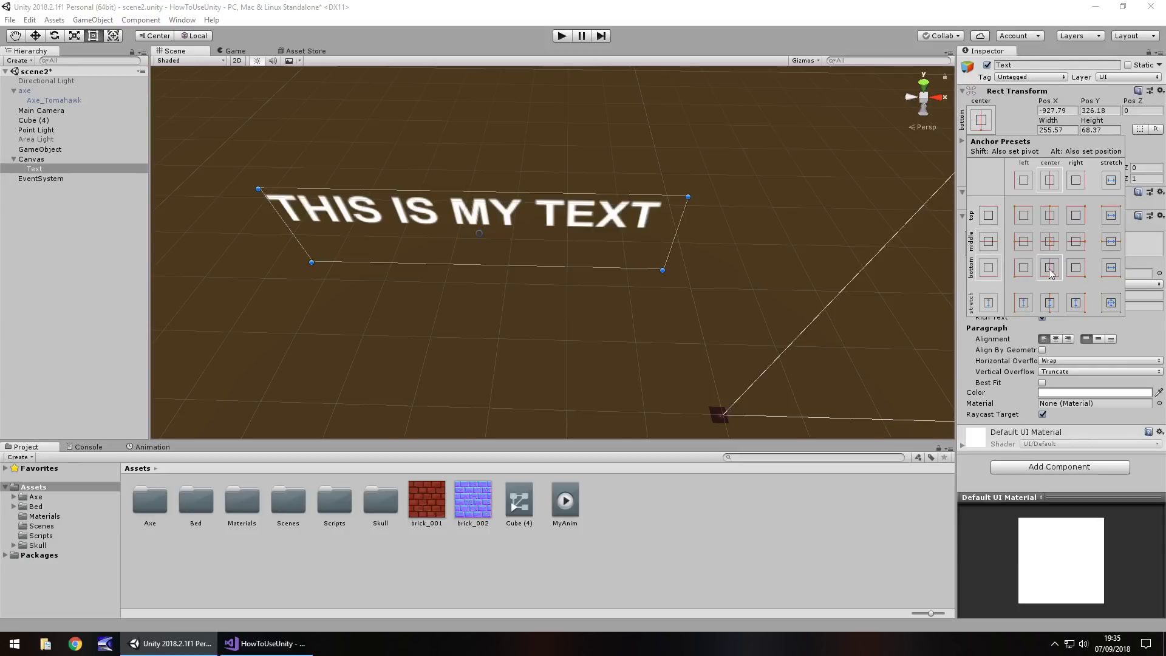
click(1064, 111)
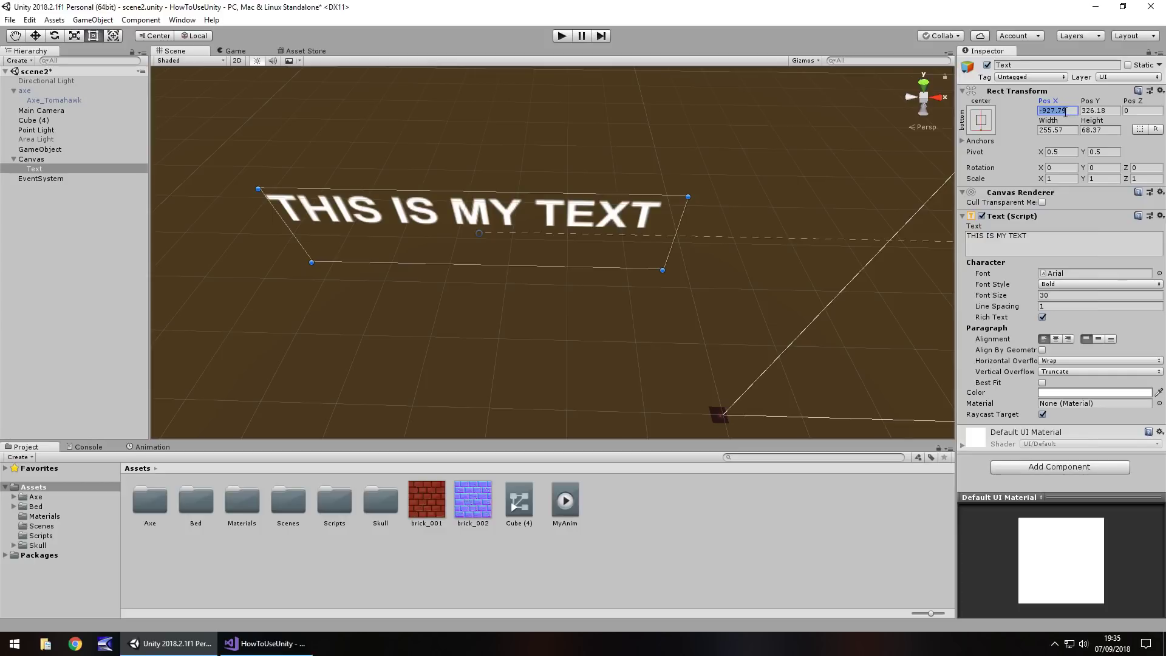
text(0)
key(Return)
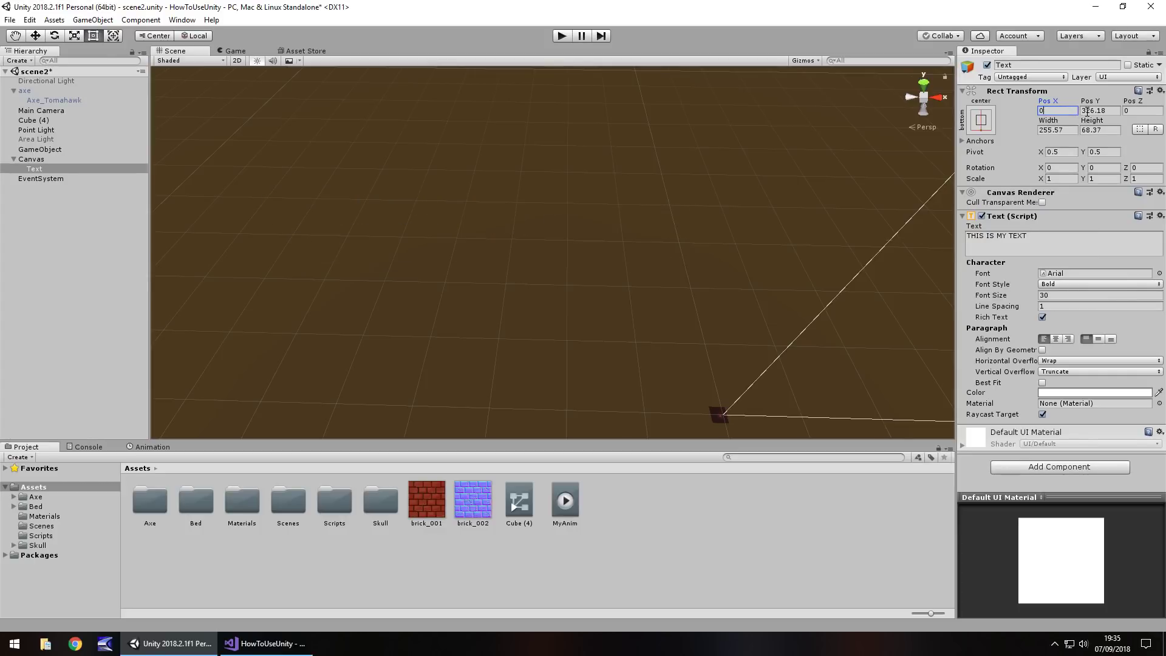
click(1097, 111)
text(0)
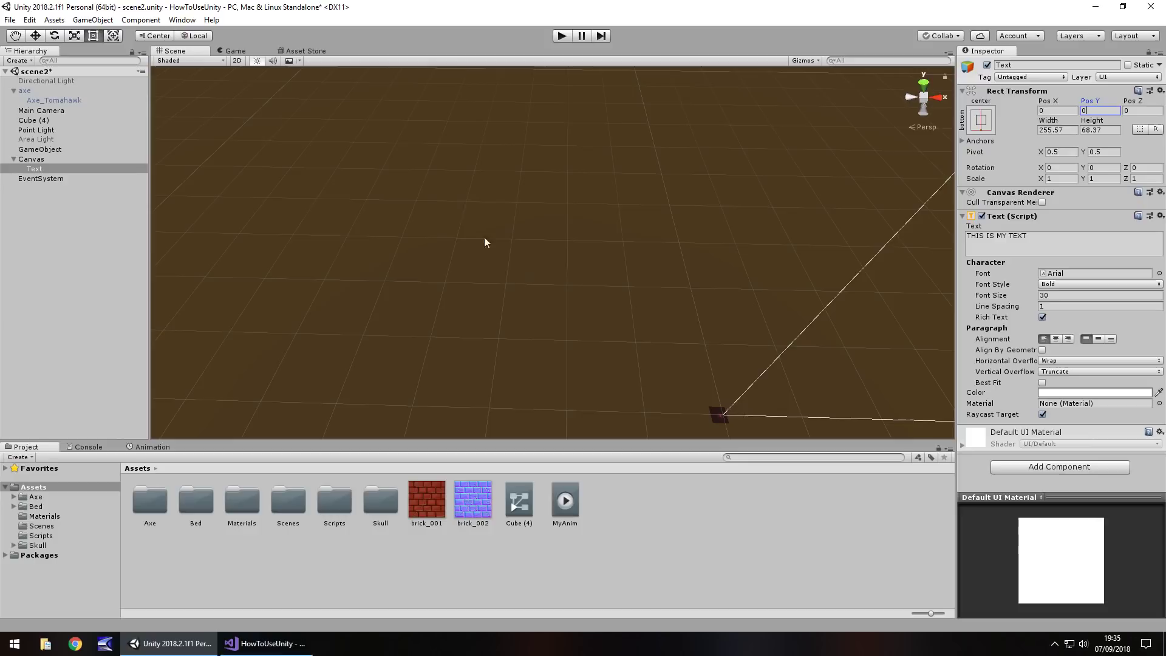
Move the text up to Pos Y 92.9 and run the scene to preview it.
double_click(39, 169)
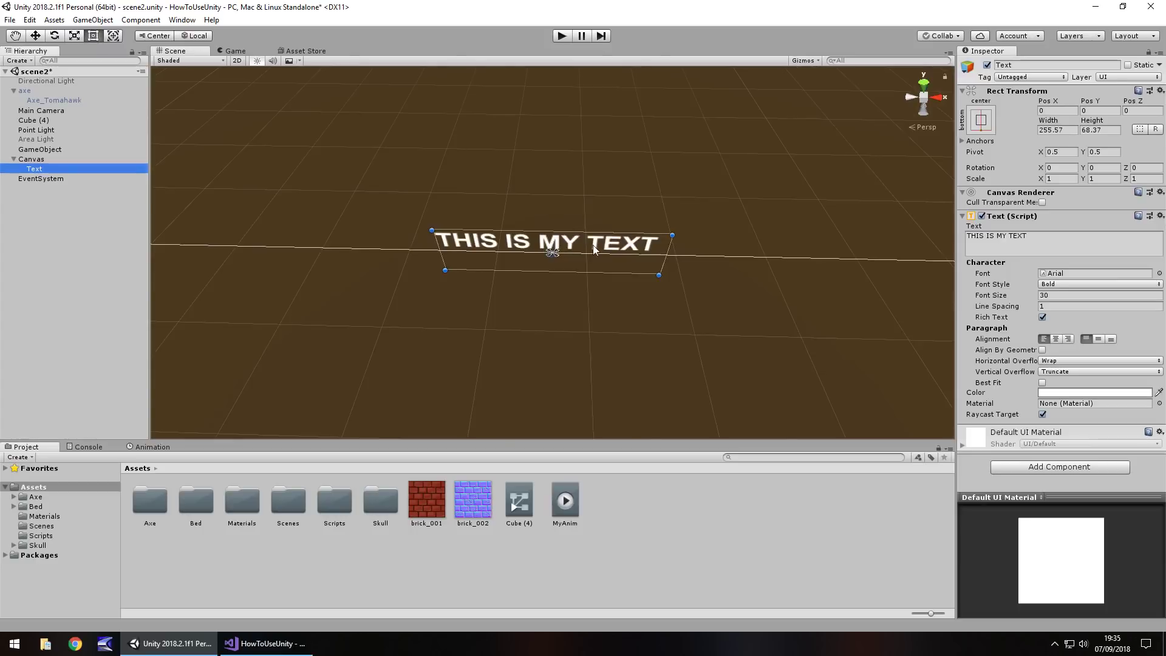
drag(596, 249, 591, 180)
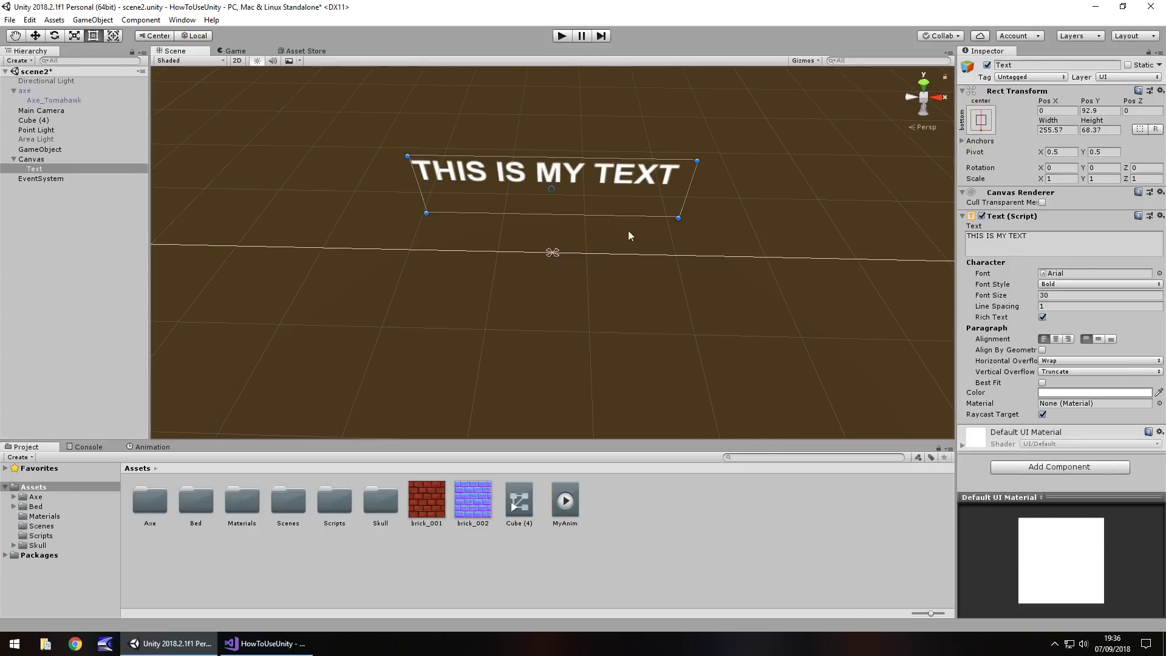
click(563, 36)
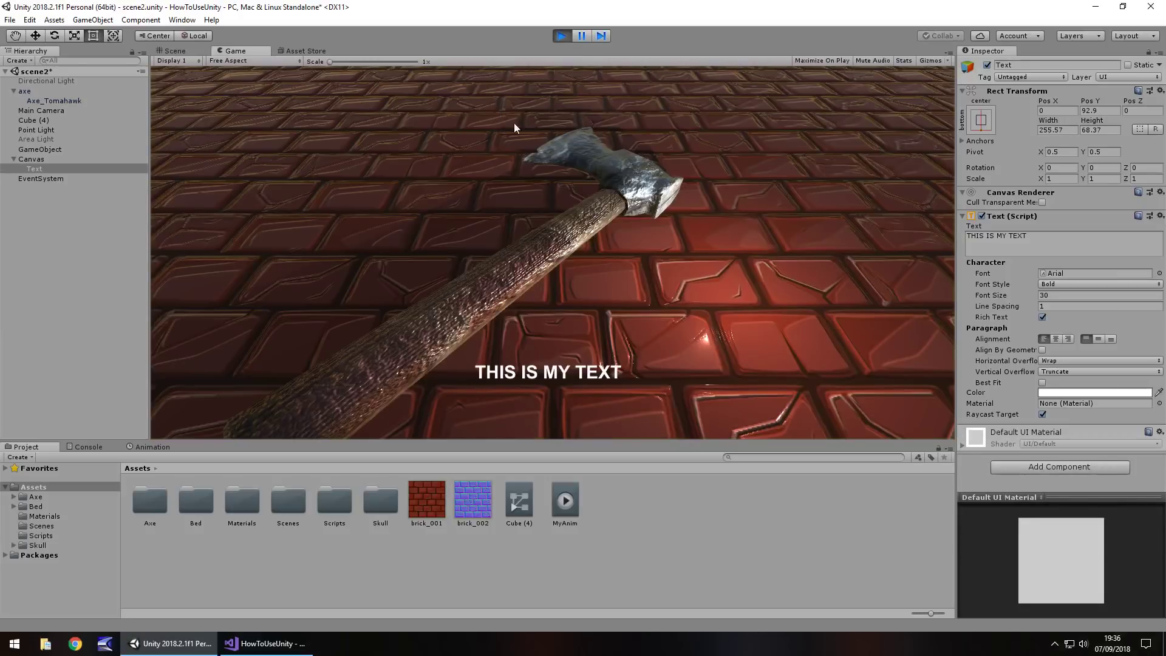
Stop play mode and add a Raw Image to the Canvas through GameObject > UI > Raw Image.
click(562, 36)
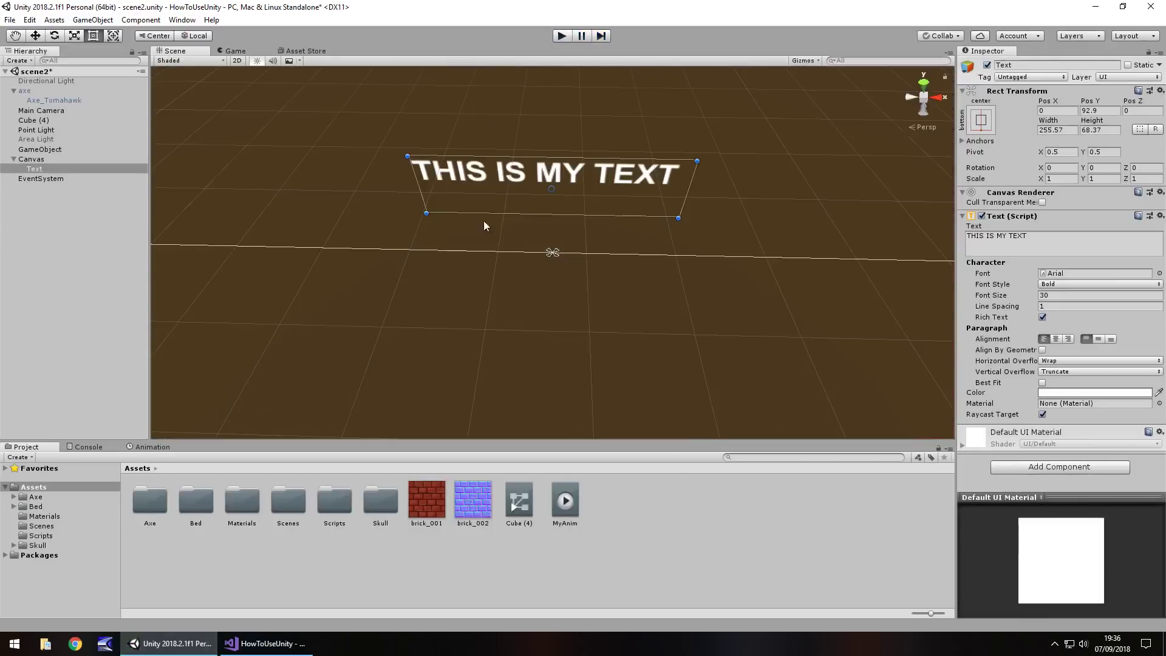
click(93, 20)
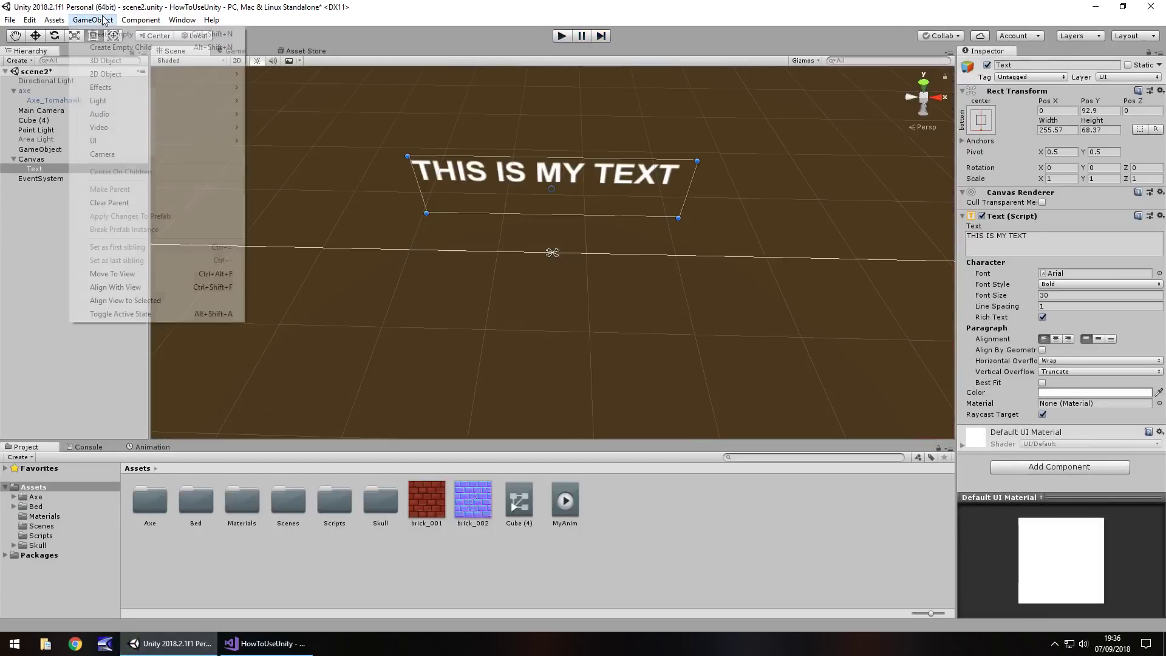
mouse_move(106, 142)
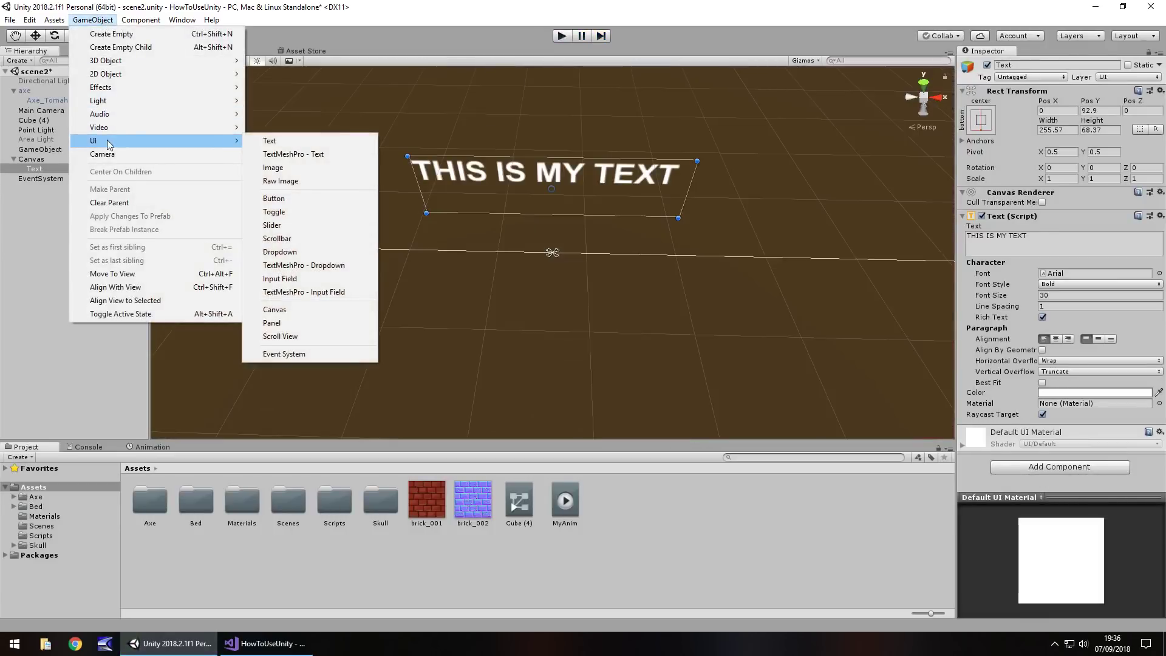
click(301, 181)
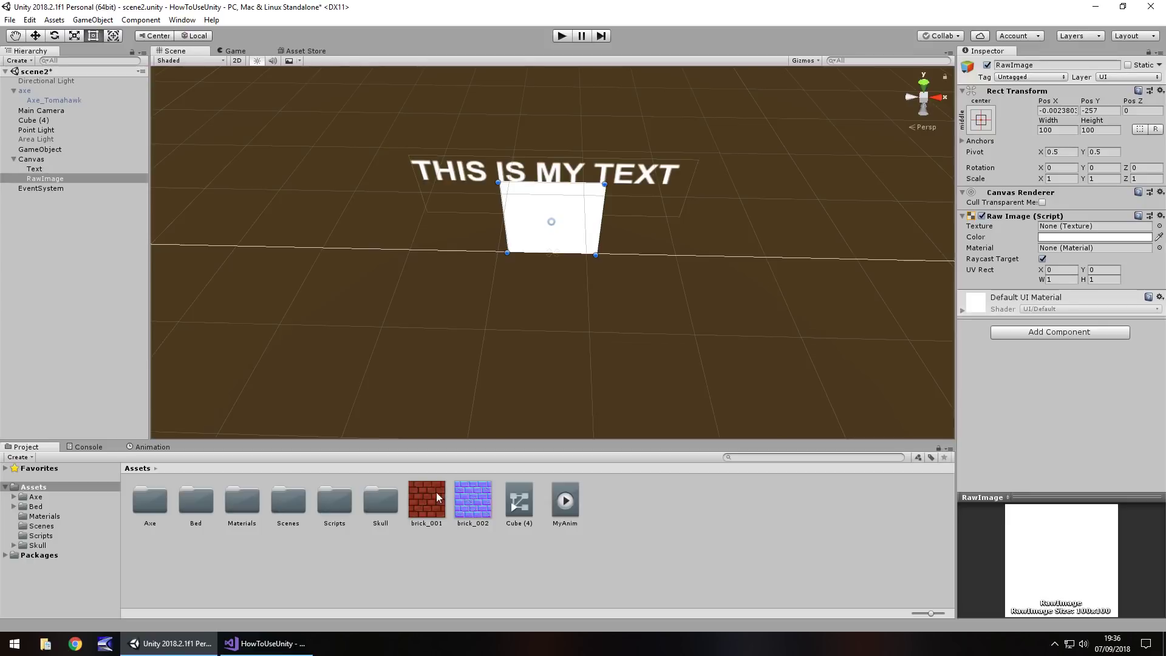
Assign the brick_001 texture, anchor the raw image top-right, and zero its Pos X and Y.
drag(438, 497, 1078, 226)
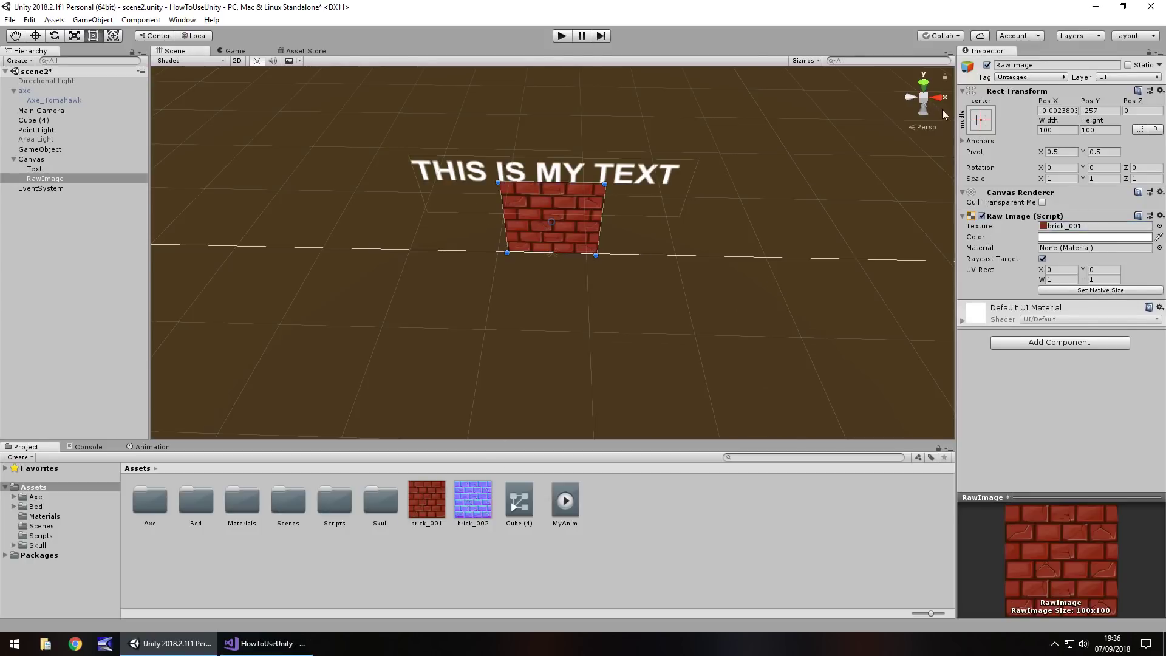
click(981, 121)
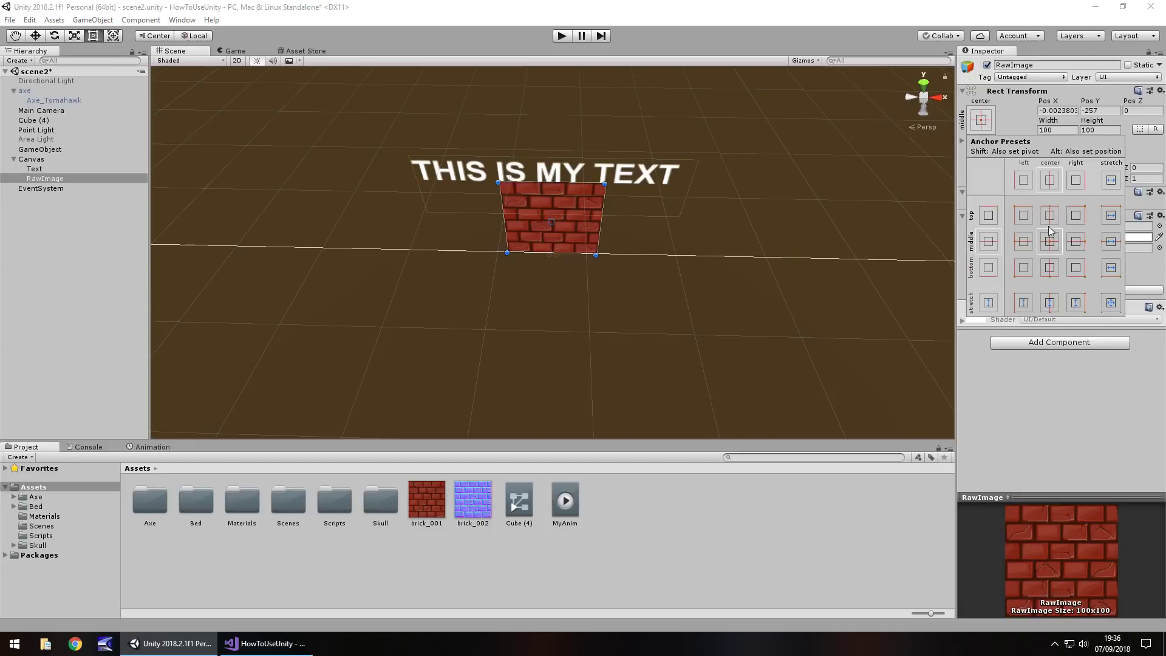
click(1077, 216)
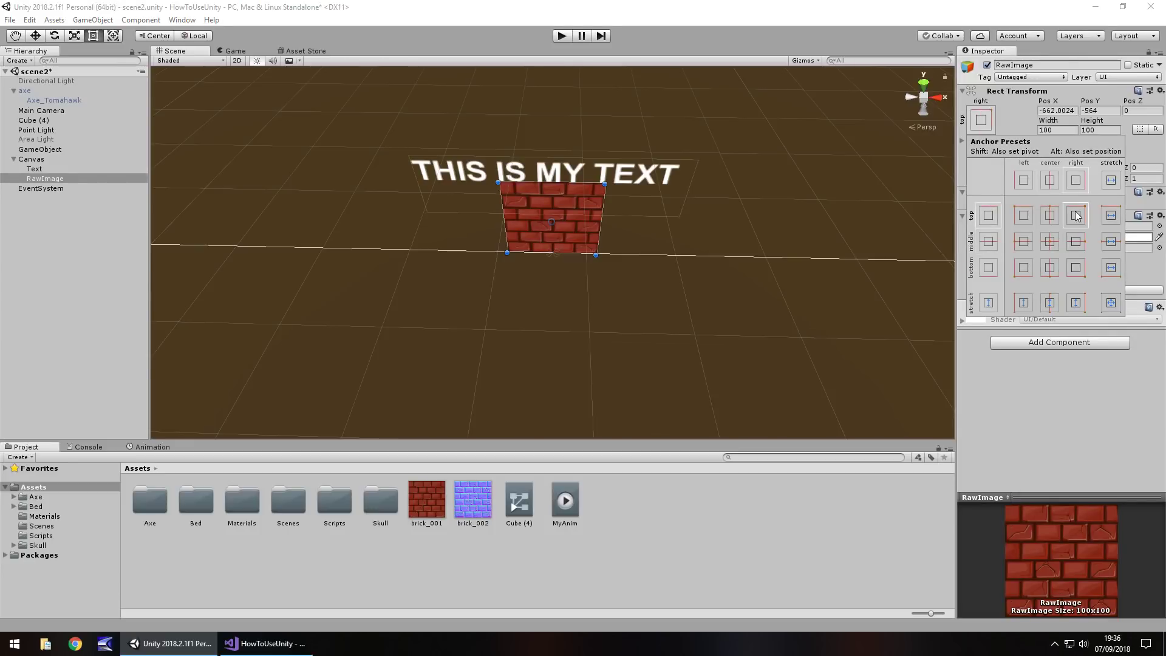
click(1057, 110)
text(0)
click(1101, 111)
text(0)
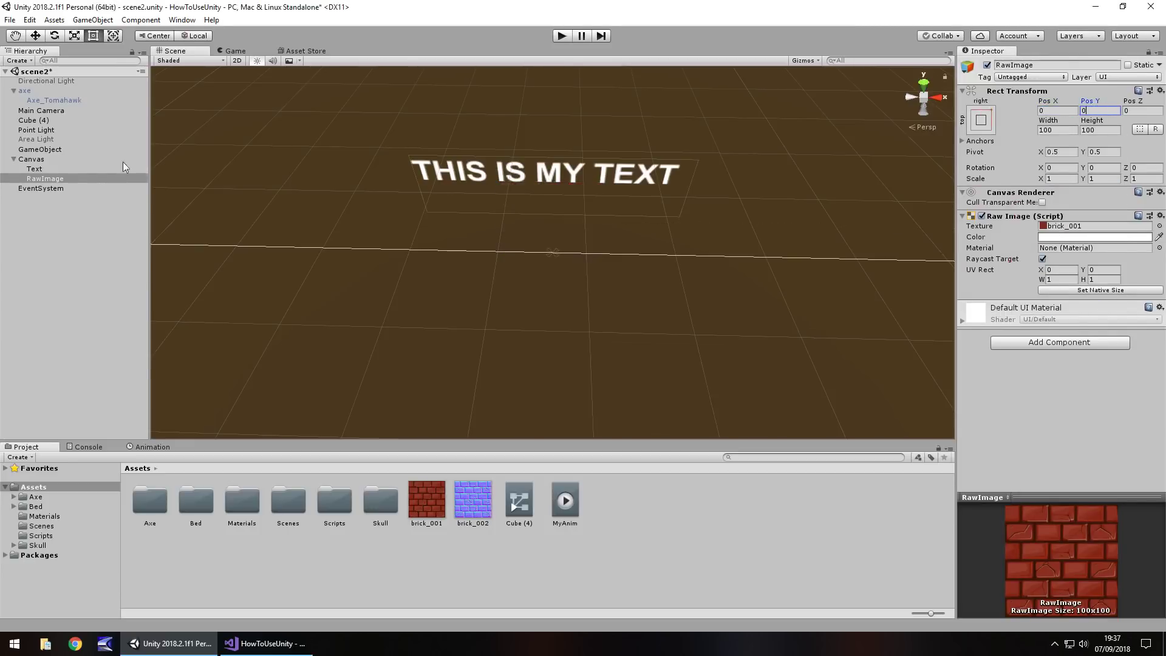
Nudge the brick image in from the corner to -77, -82.2 and test it in play mode.
double_click(56, 181)
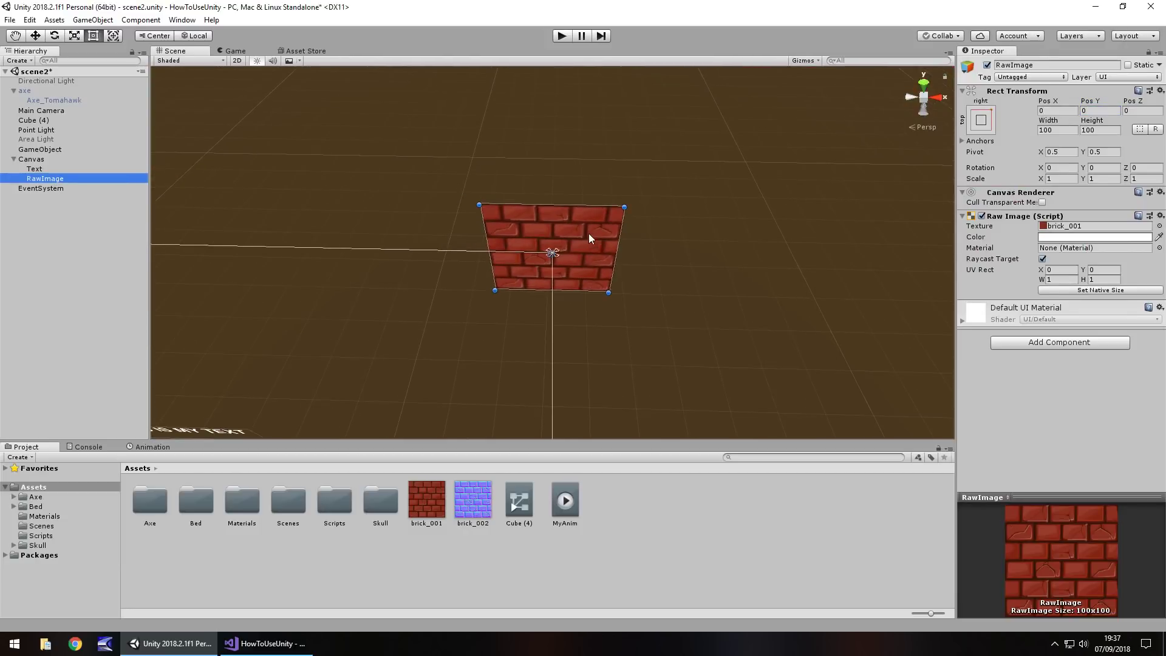
drag(588, 233, 485, 296)
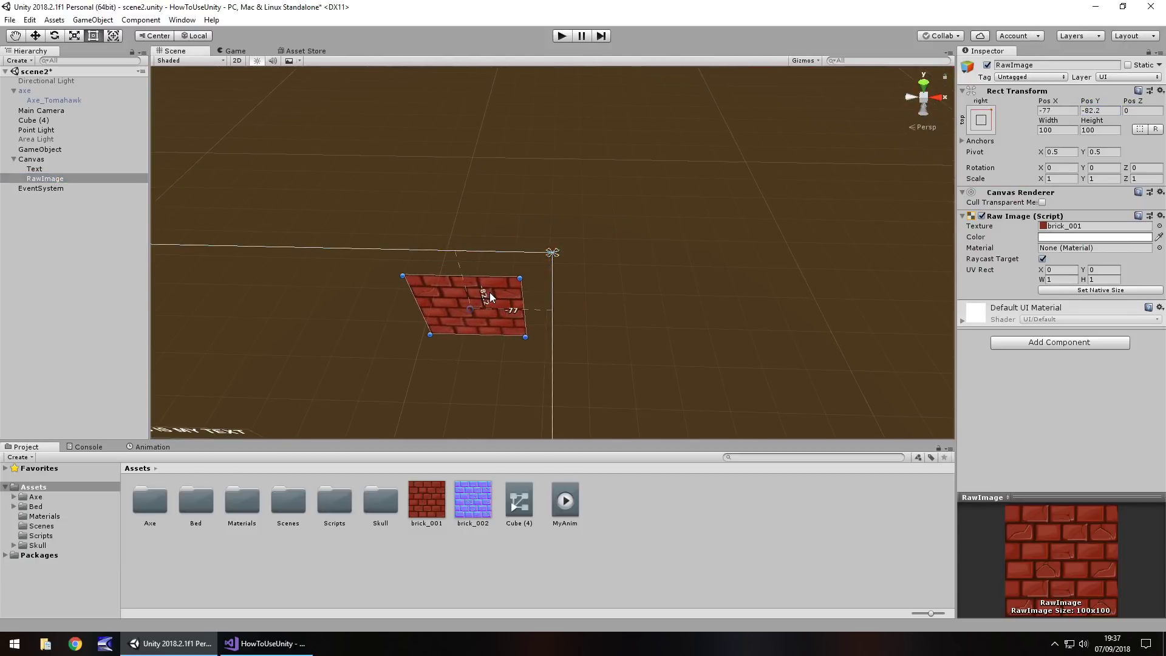
click(562, 36)
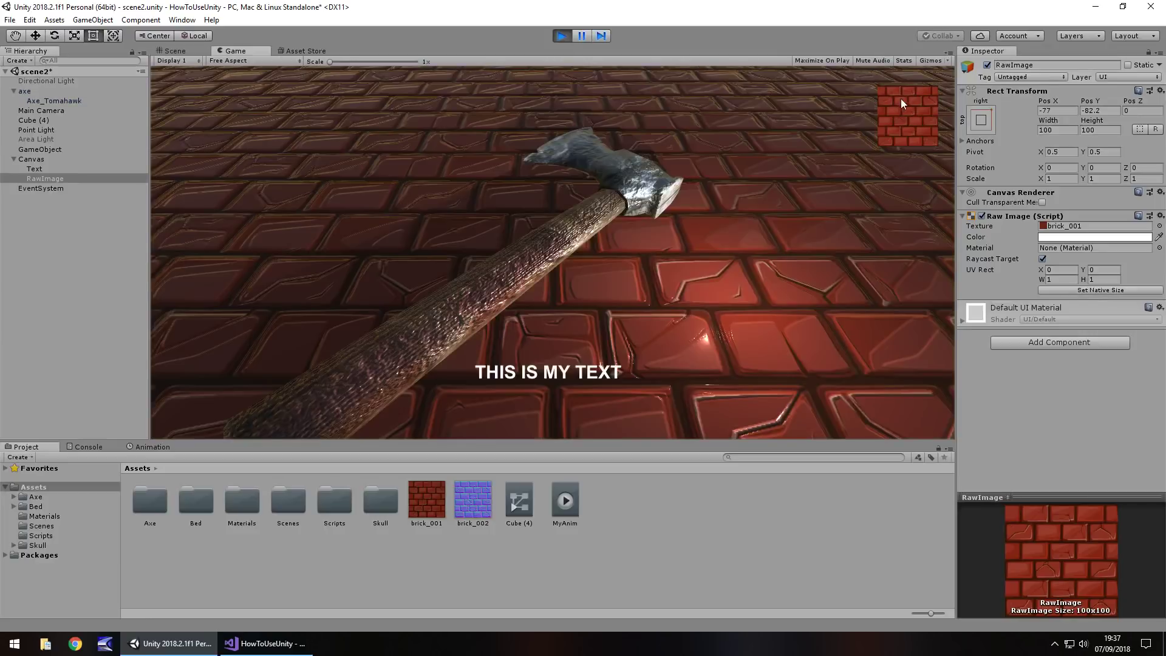
click(561, 36)
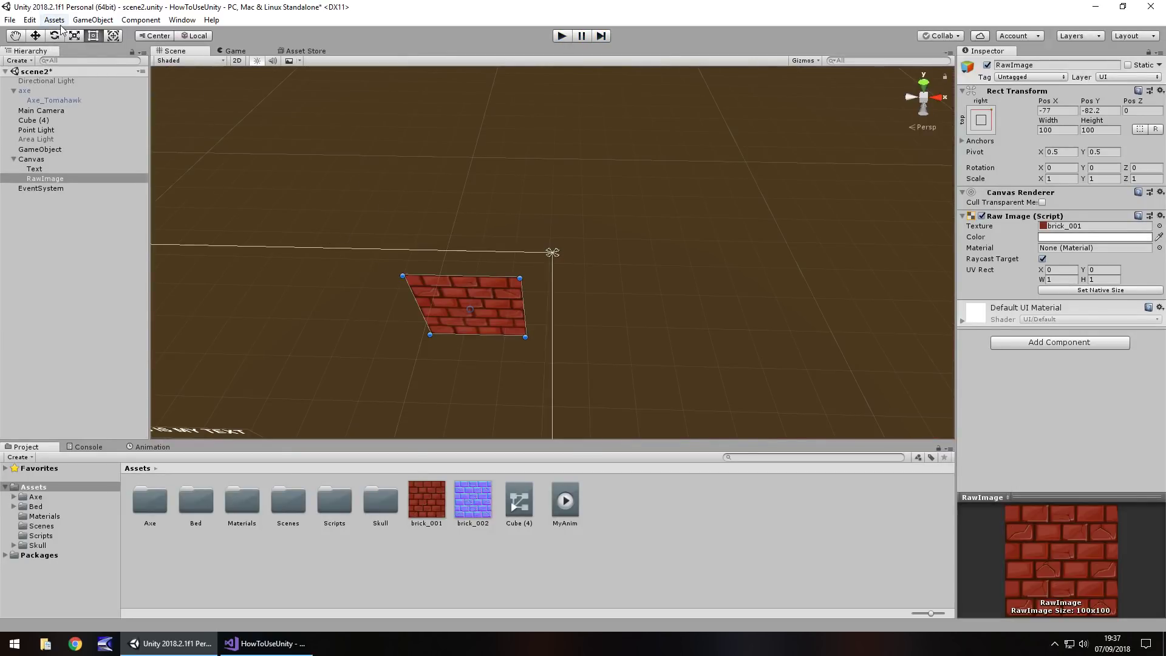
Add a Button at Pos X 0, Pos Y 0 and click it in the running game.
click(91, 20)
mouse_move(121, 144)
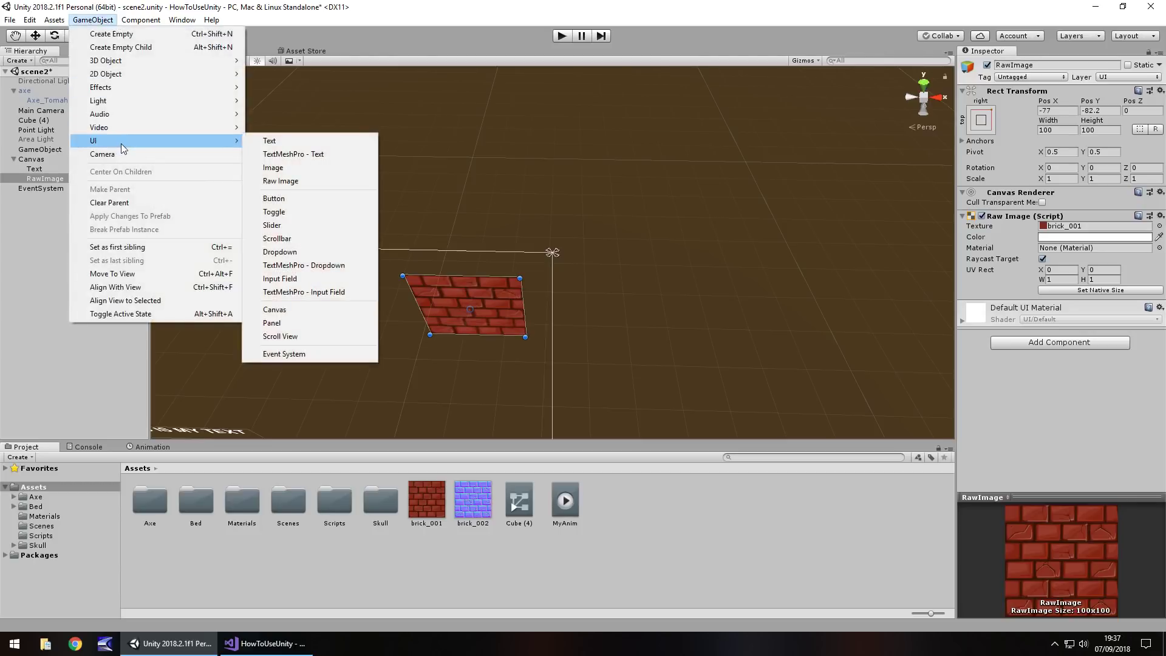
click(313, 198)
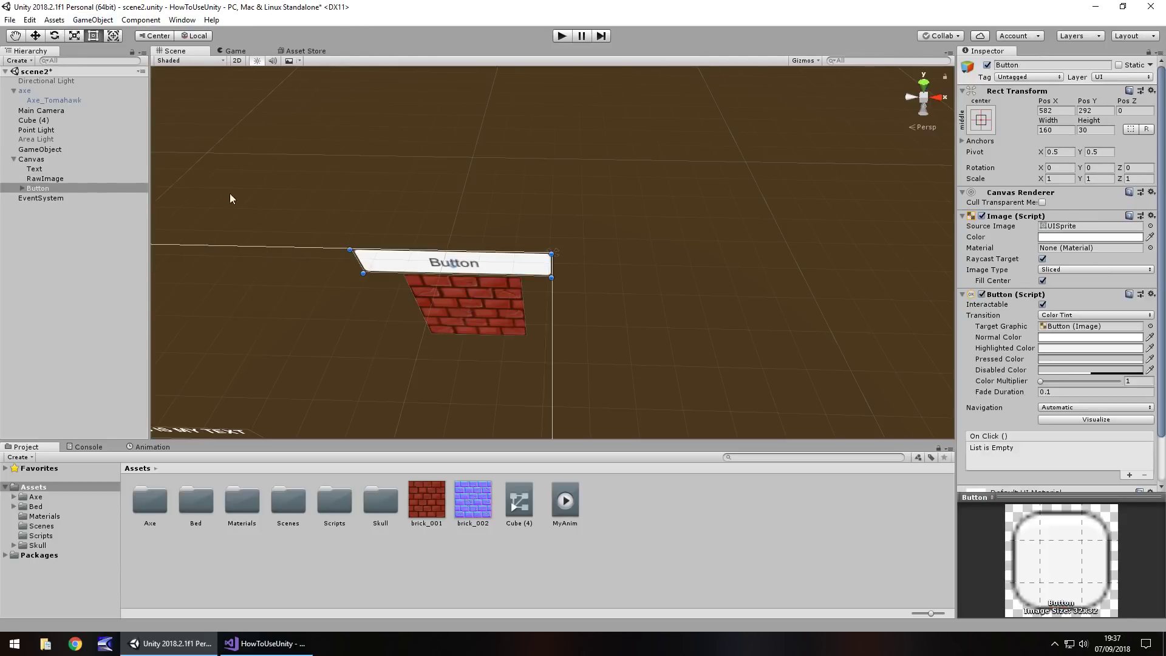
click(982, 119)
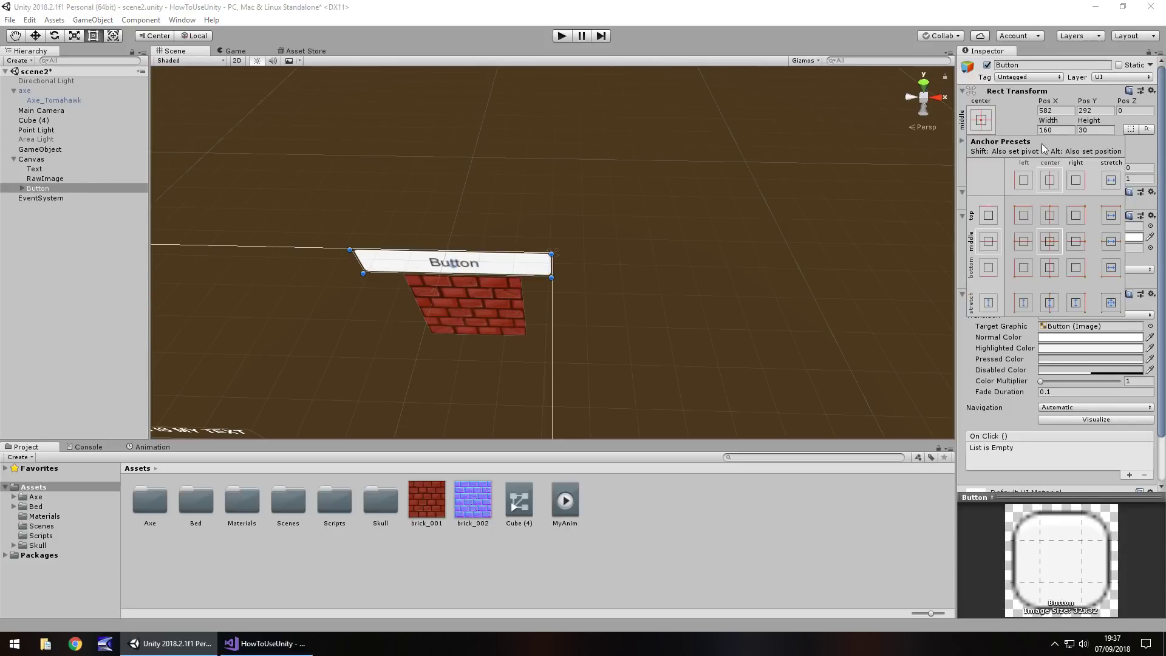
click(1055, 110)
text(0)
key(Tab)
text(0)
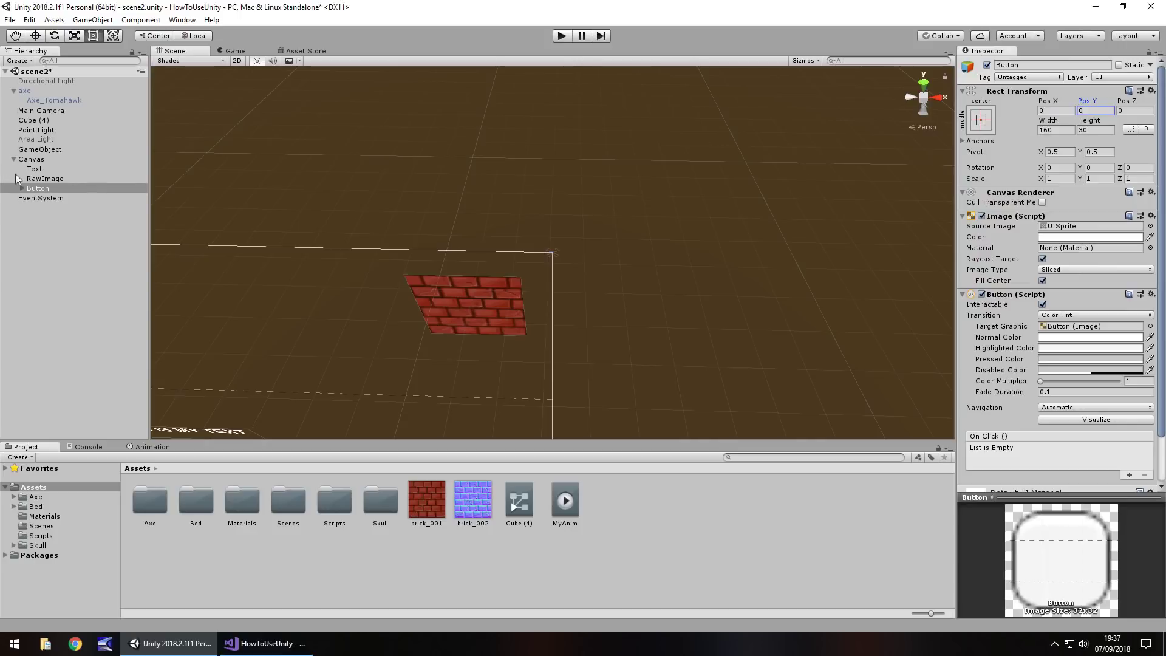
click(564, 36)
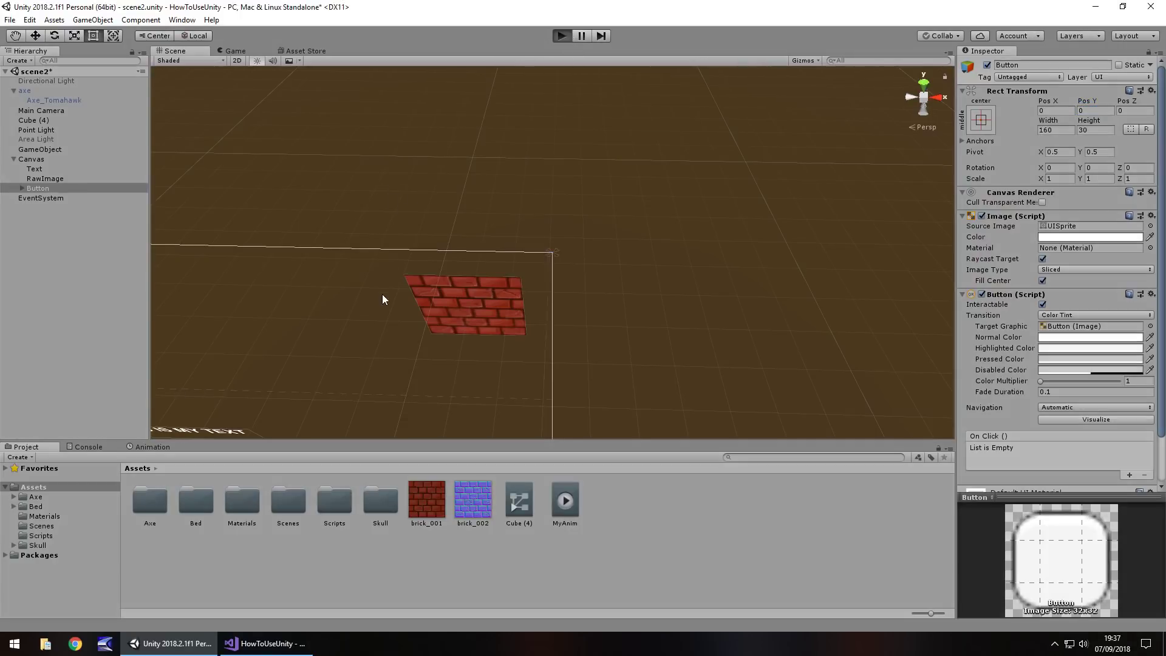
click(565, 254)
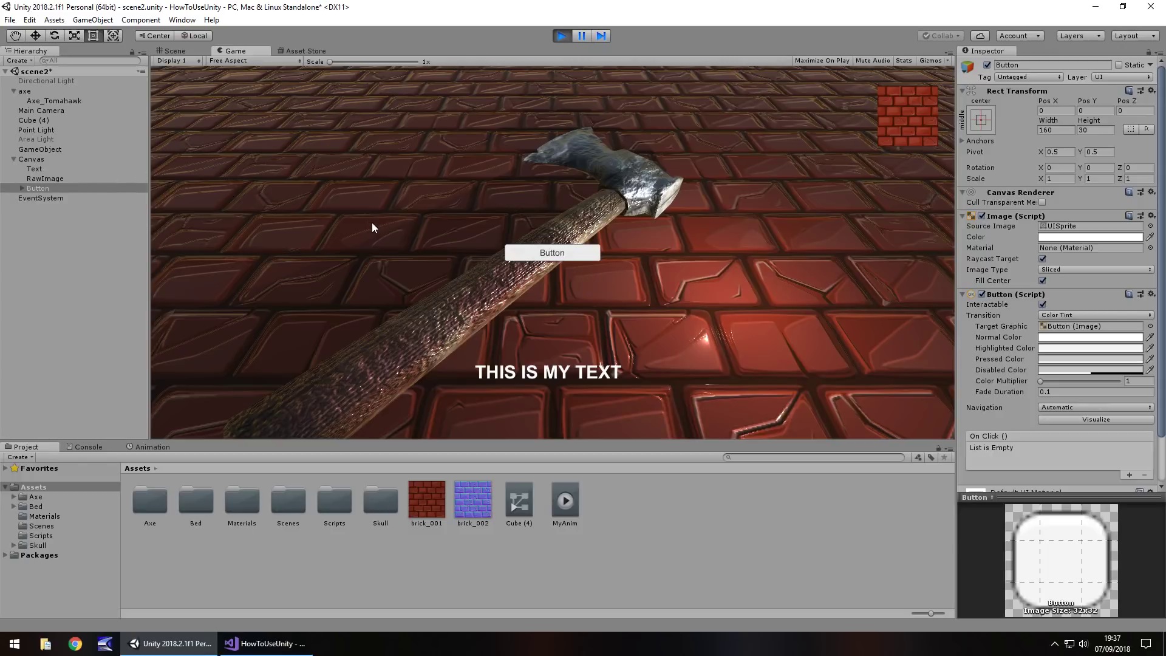
Toggle the Canvas off and on, then drag Text below RawImage in the Hierarchy.
click(16, 162)
click(987, 64)
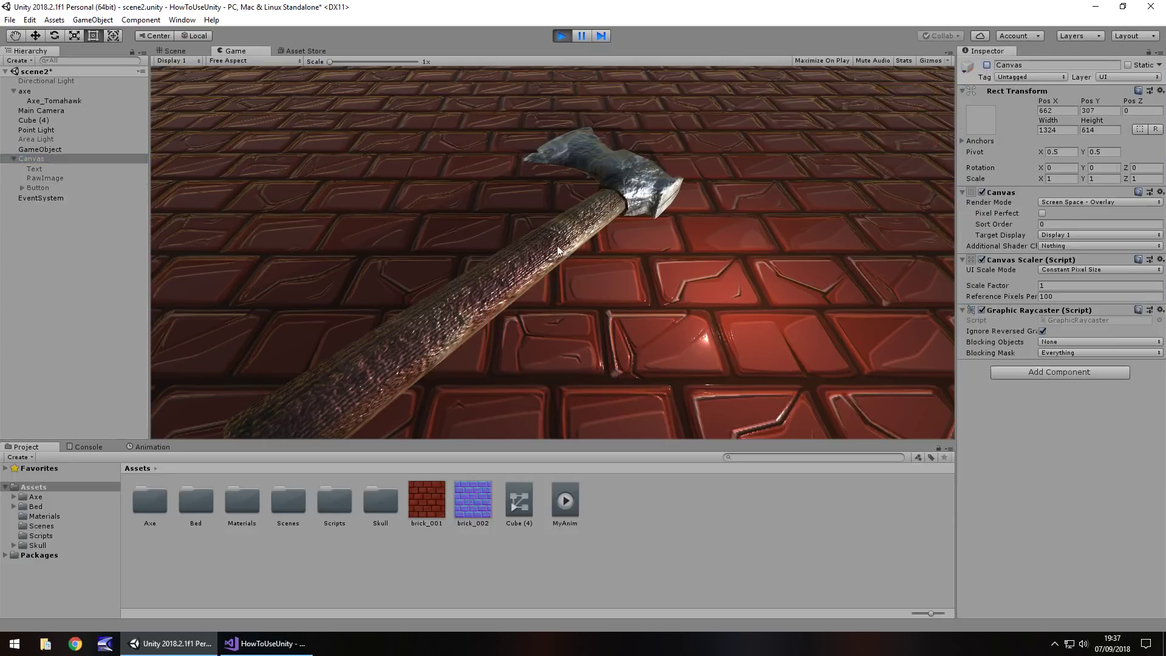
click(987, 65)
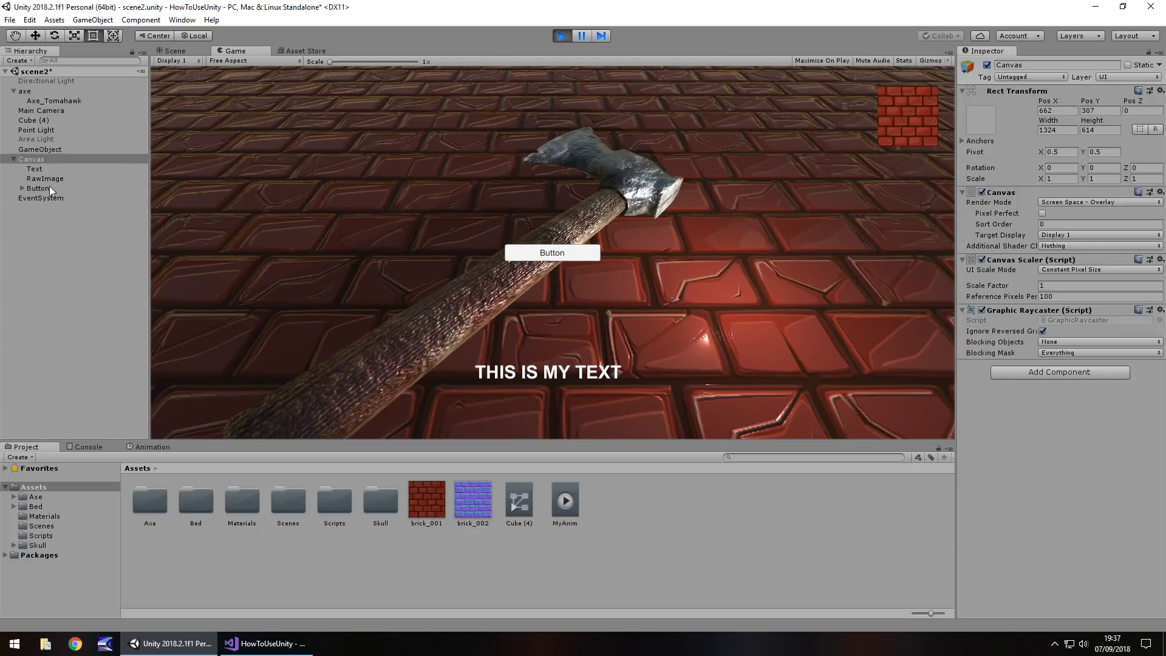
mouse_move(34, 170)
mouse_down()
mouse_move(38, 152)
mouse_move(46, 182)
mouse_up()
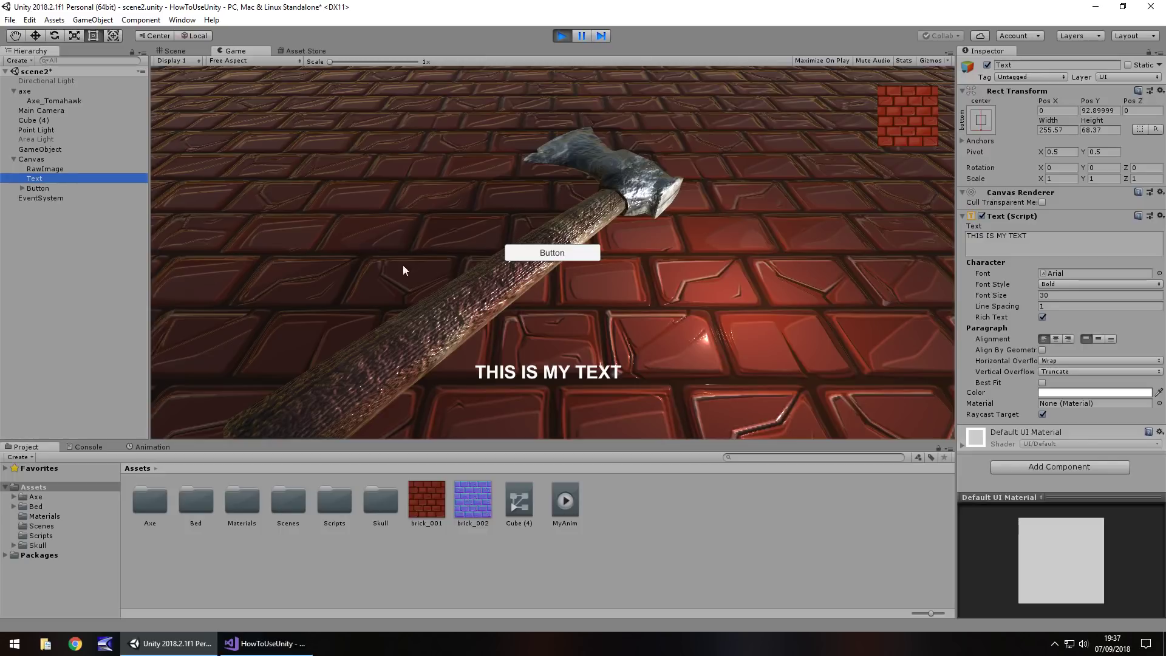
Stop play mode, add a UI Panel to the Canvas, and run the scene to view its overlay.
click(562, 36)
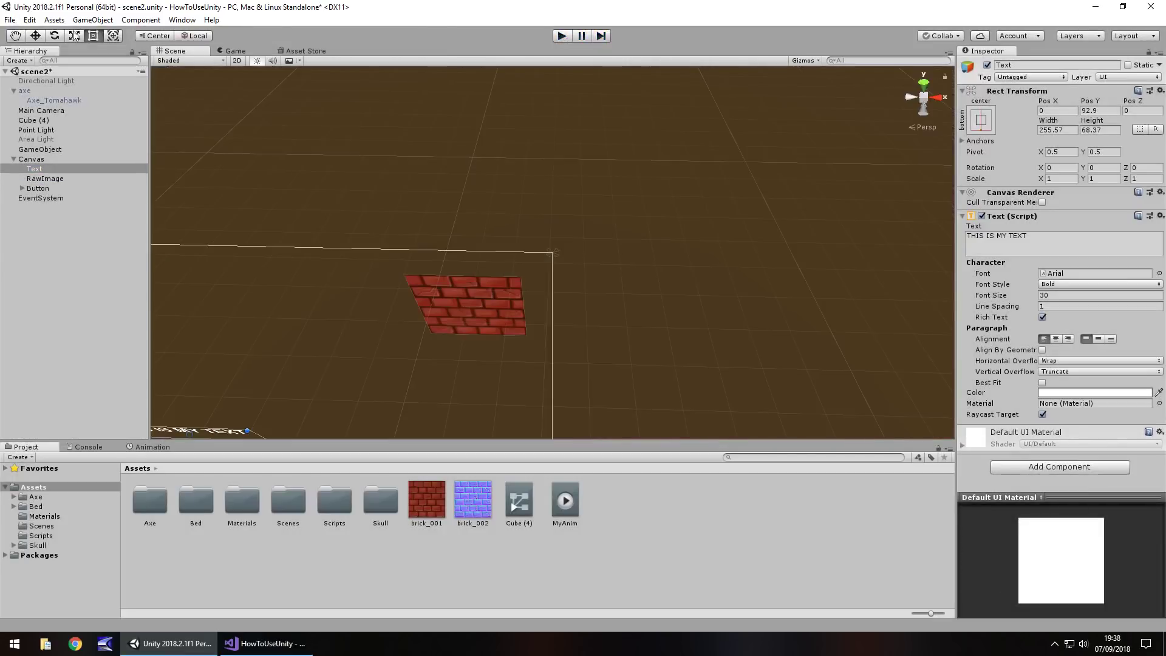
click(93, 19)
mouse_move(129, 140)
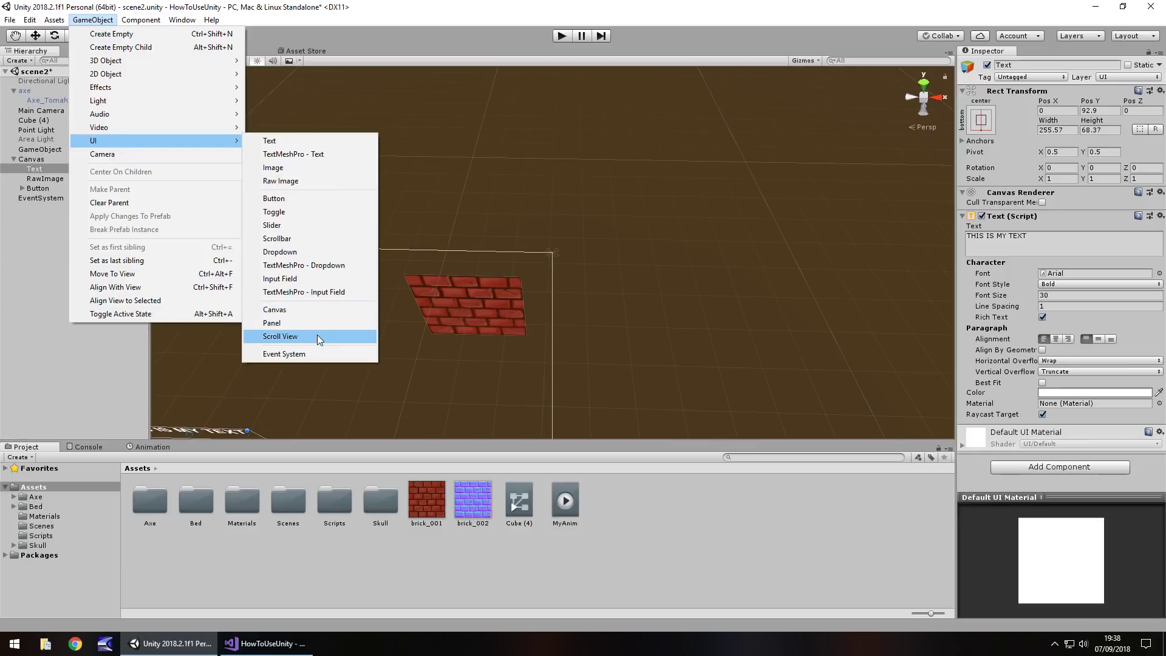
click(285, 323)
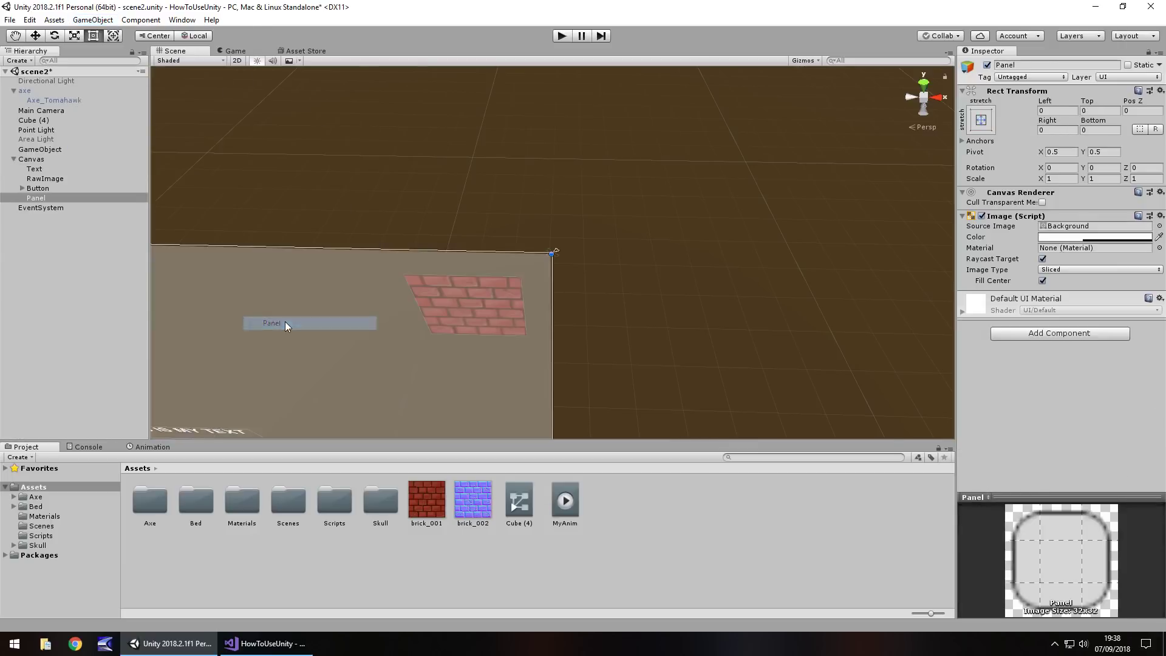
click(563, 35)
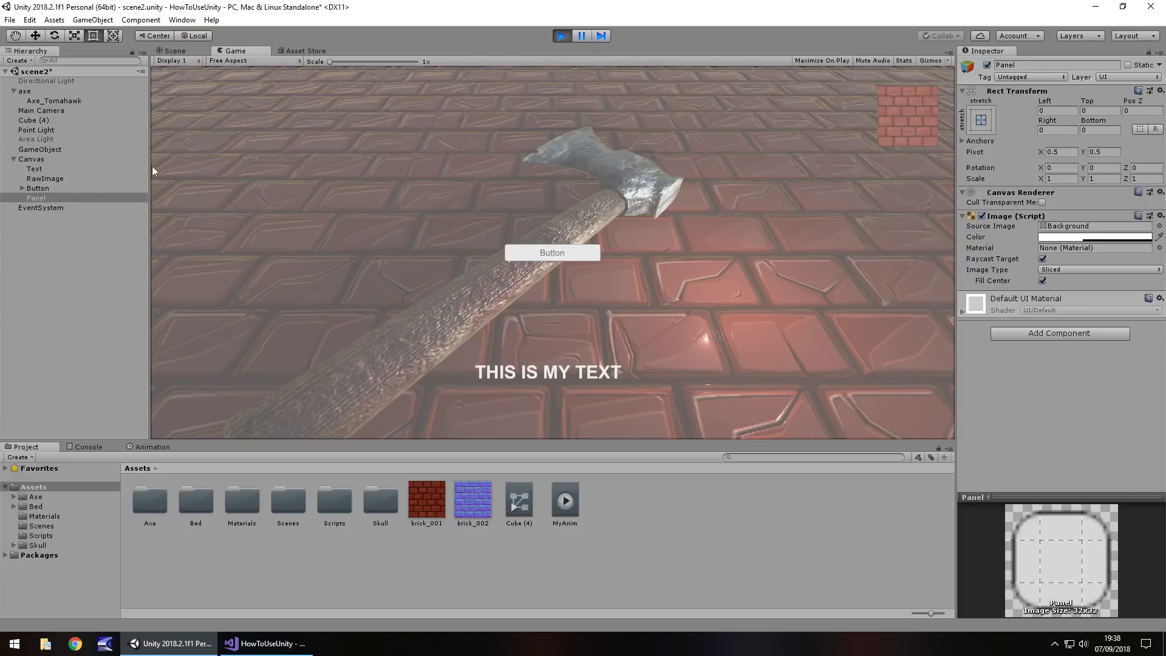
Move Panel to the top of Canvas's children, then test by clicking the Button twice in play mode.
click(562, 35)
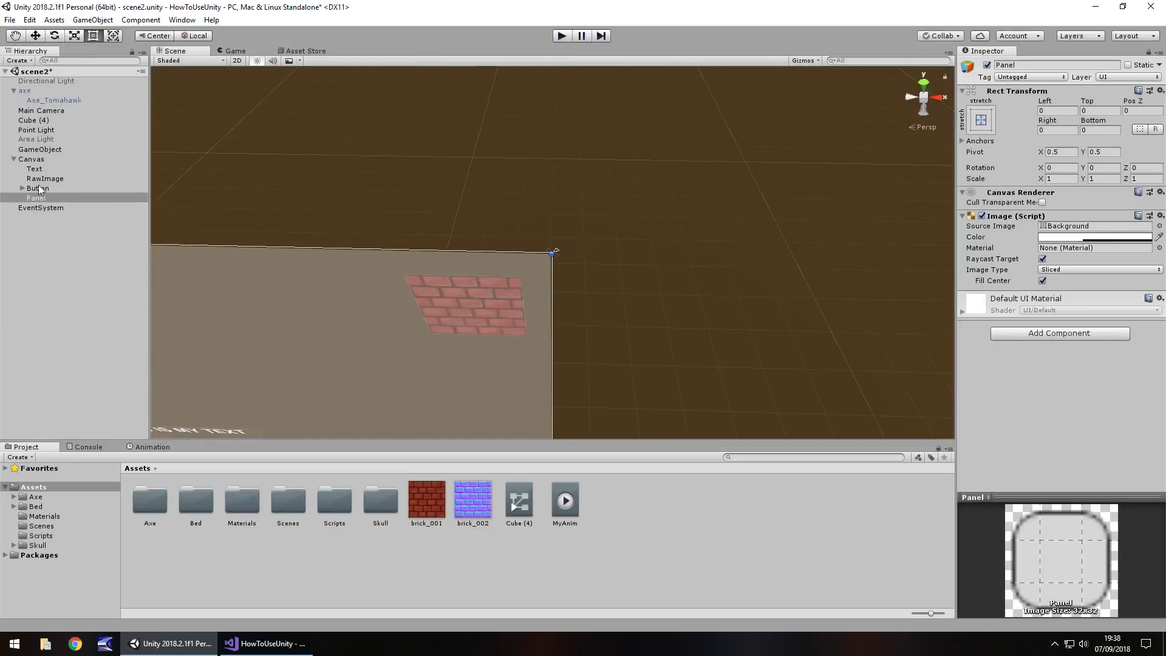
drag(38, 198, 37, 164)
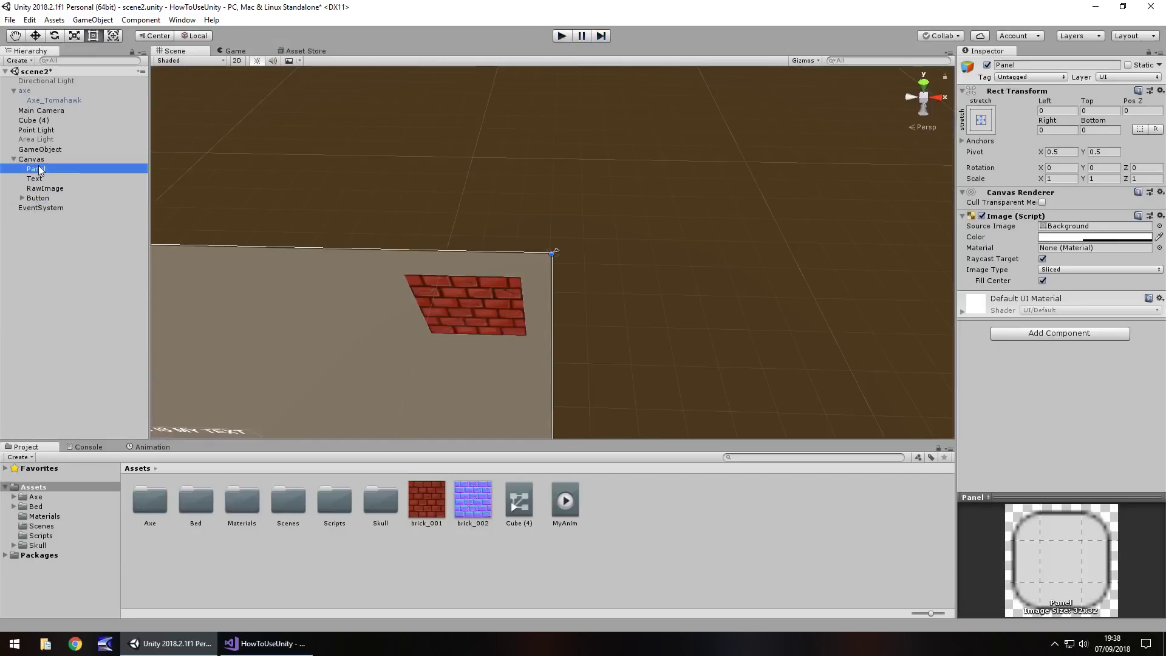
click(560, 36)
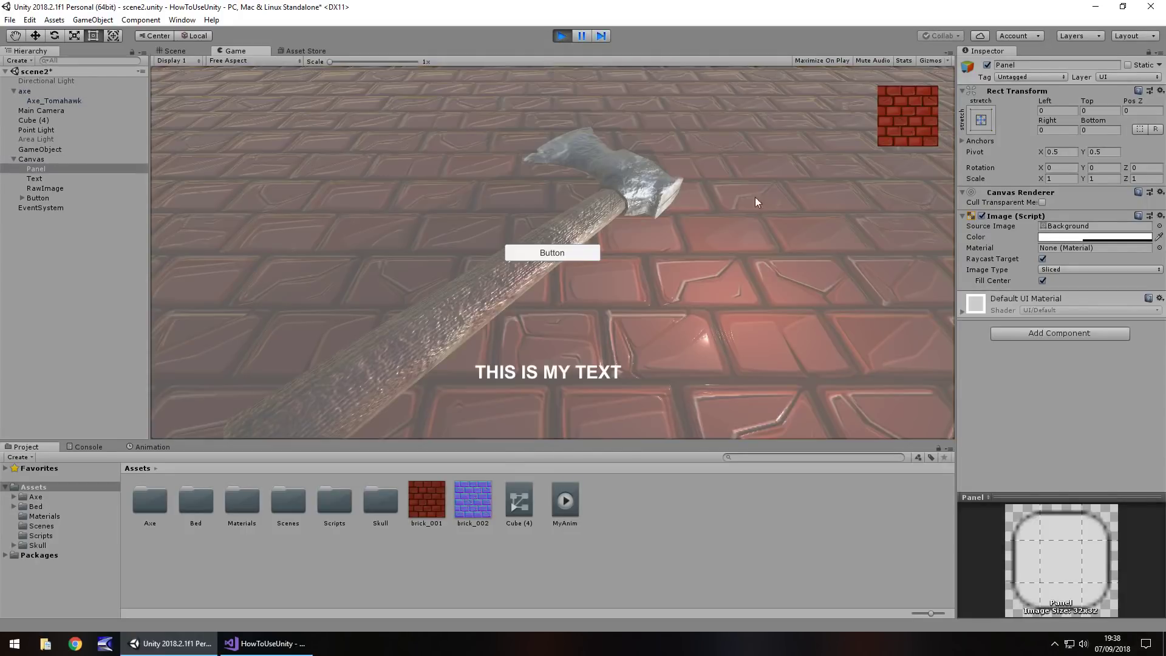
click(551, 255)
click(560, 254)
click(562, 36)
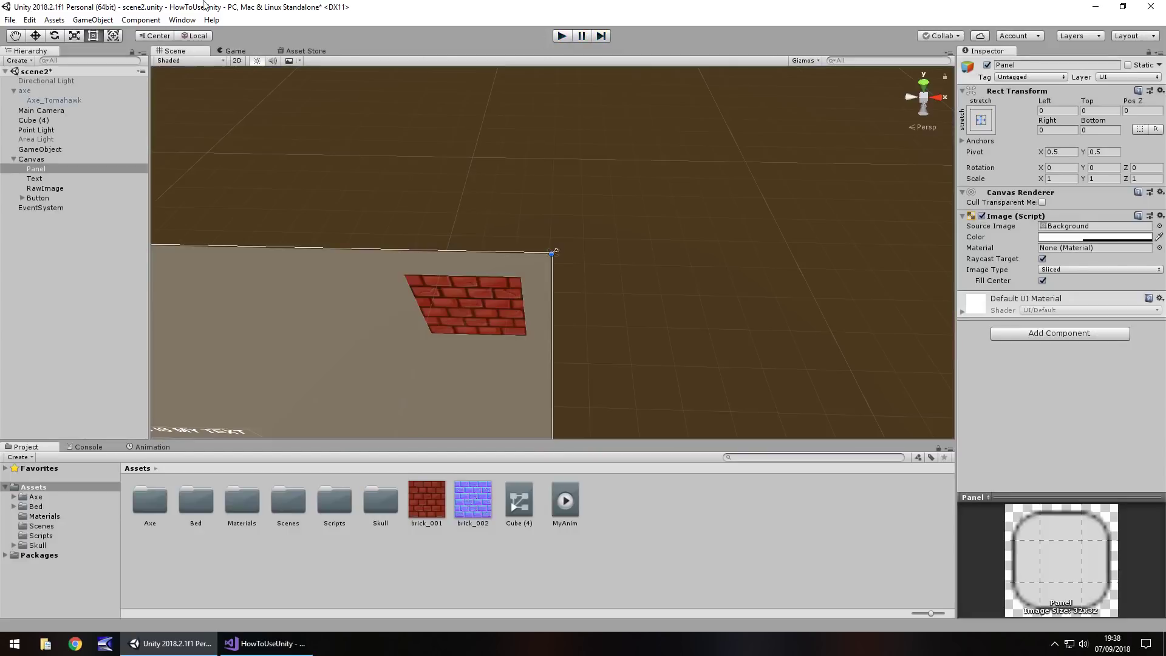
Create a new Raw Image with stretch-stretch anchors and Left and Bottom offsets of 0.
click(112, 20)
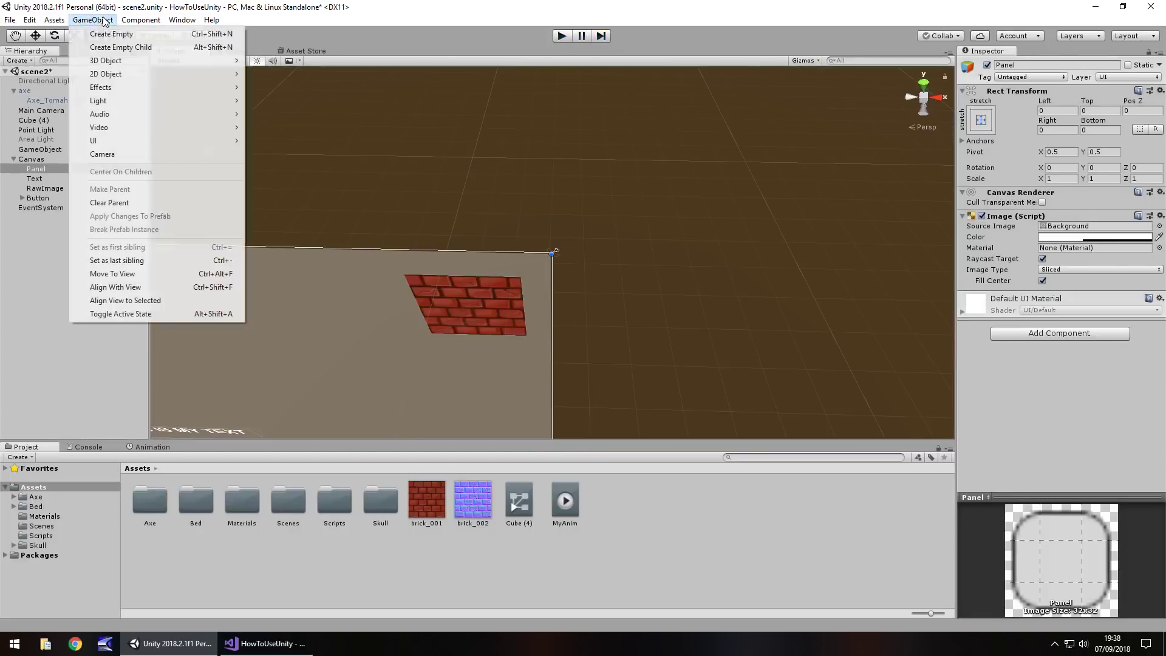
mouse_move(109, 141)
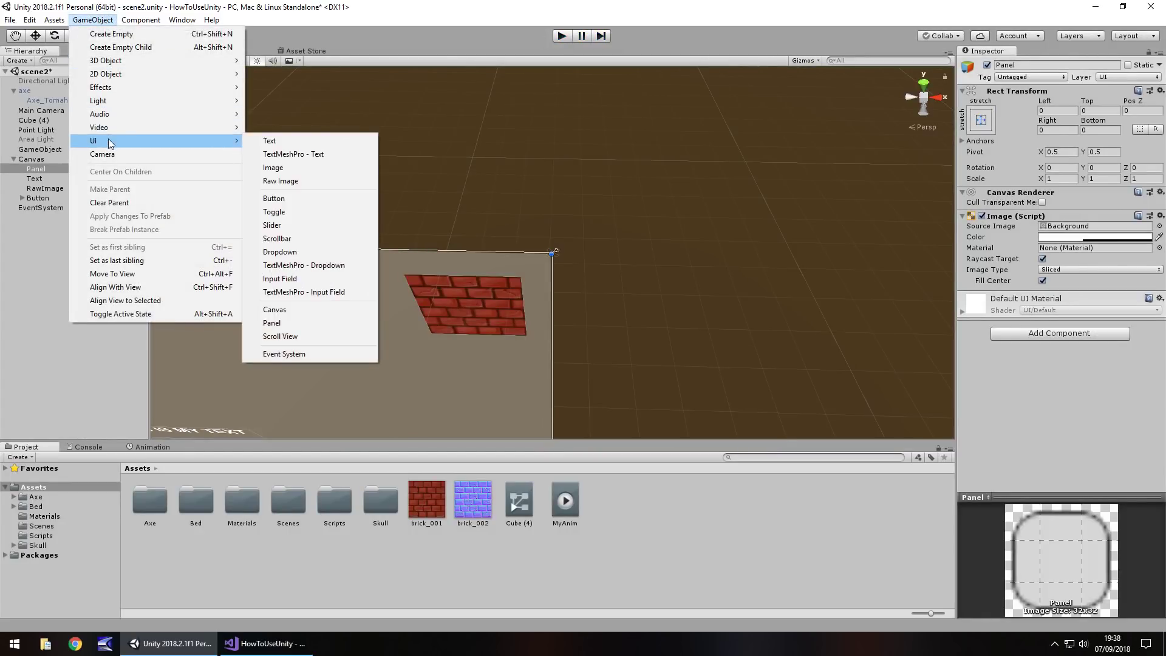
click(300, 180)
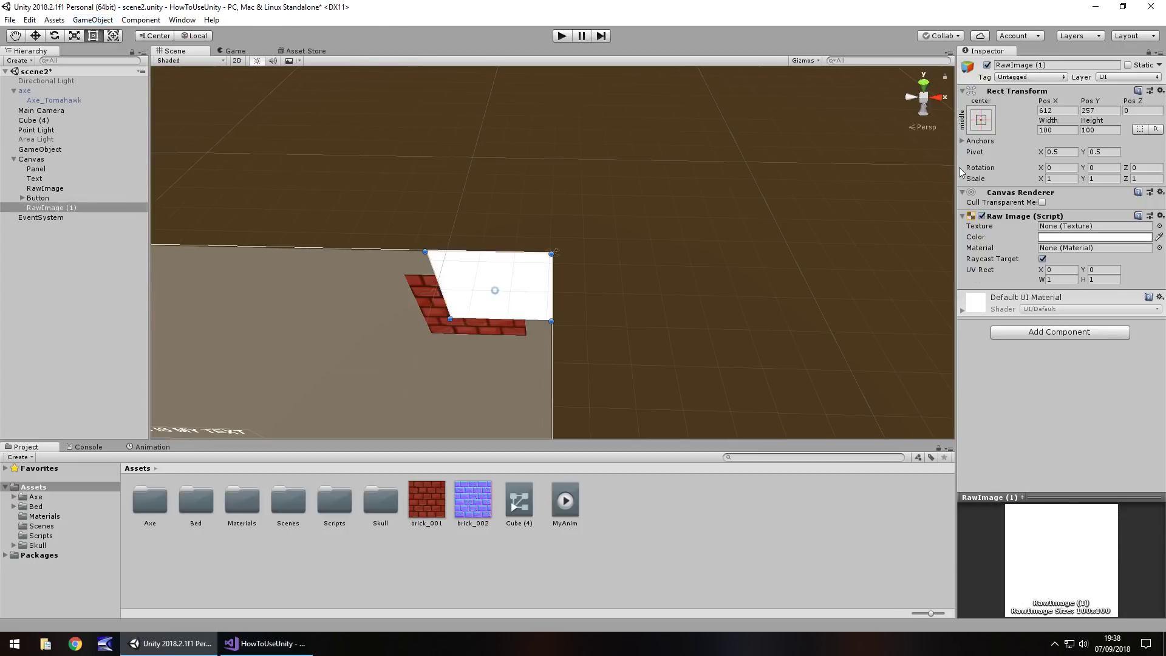
click(982, 121)
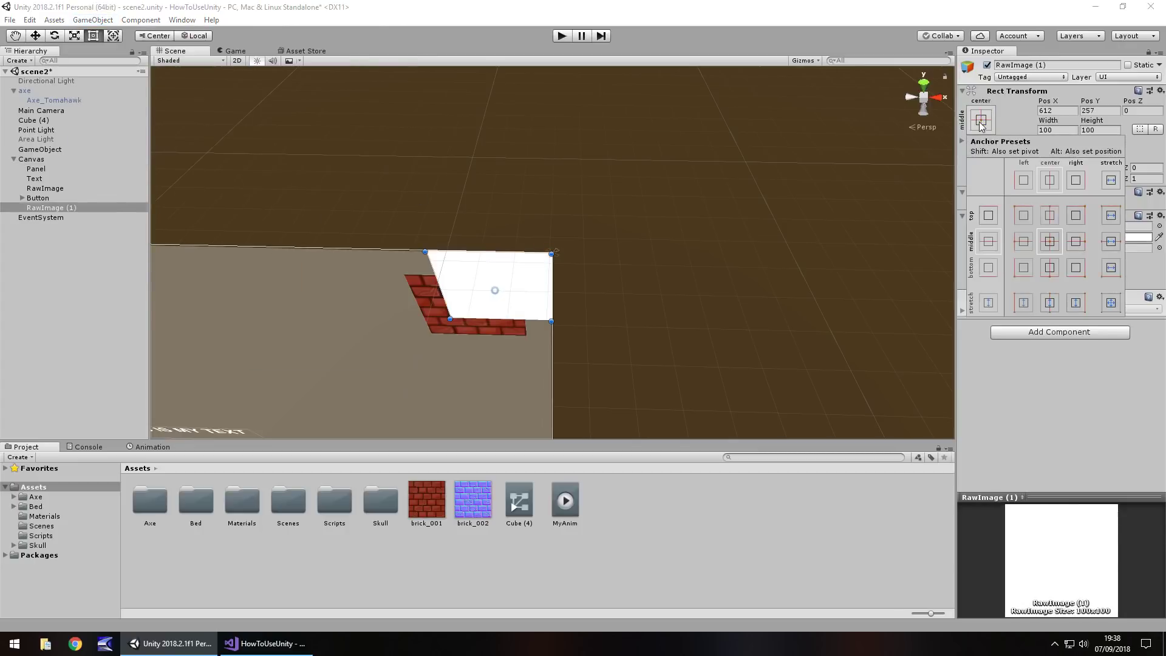
click(1115, 306)
click(1063, 110)
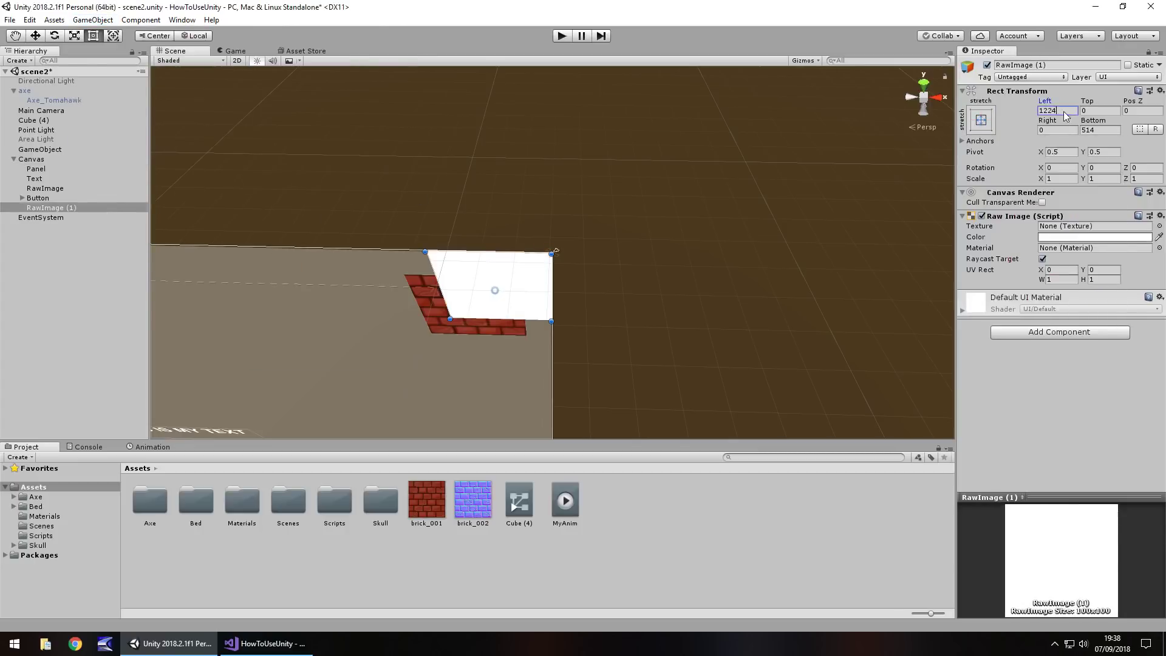
click(1066, 113)
text(0)
click(1102, 130)
text(0)
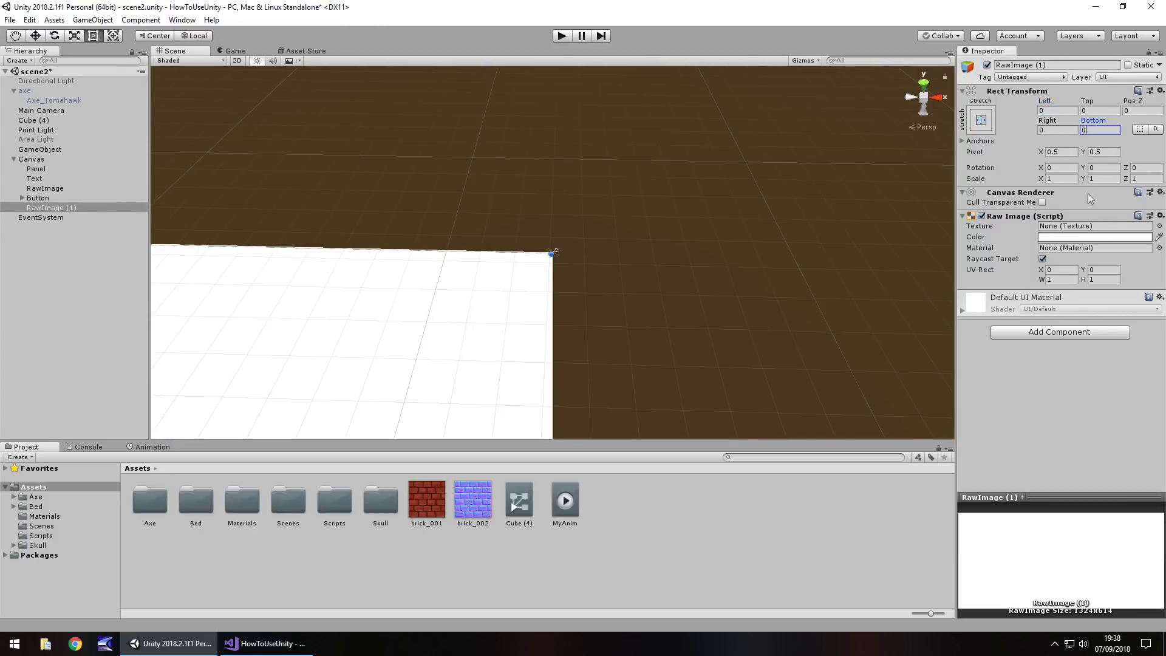
Colour the new raw image black and run the scene to see it cover everything.
click(1091, 238)
drag(154, 126, 202, 176)
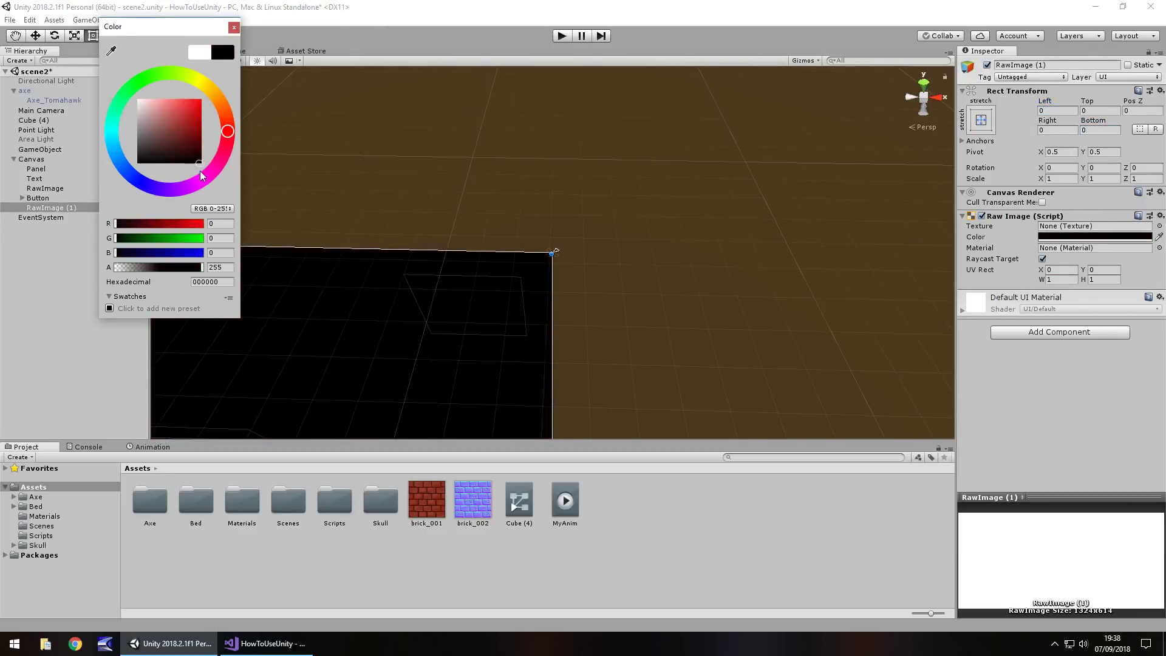
click(234, 27)
click(559, 36)
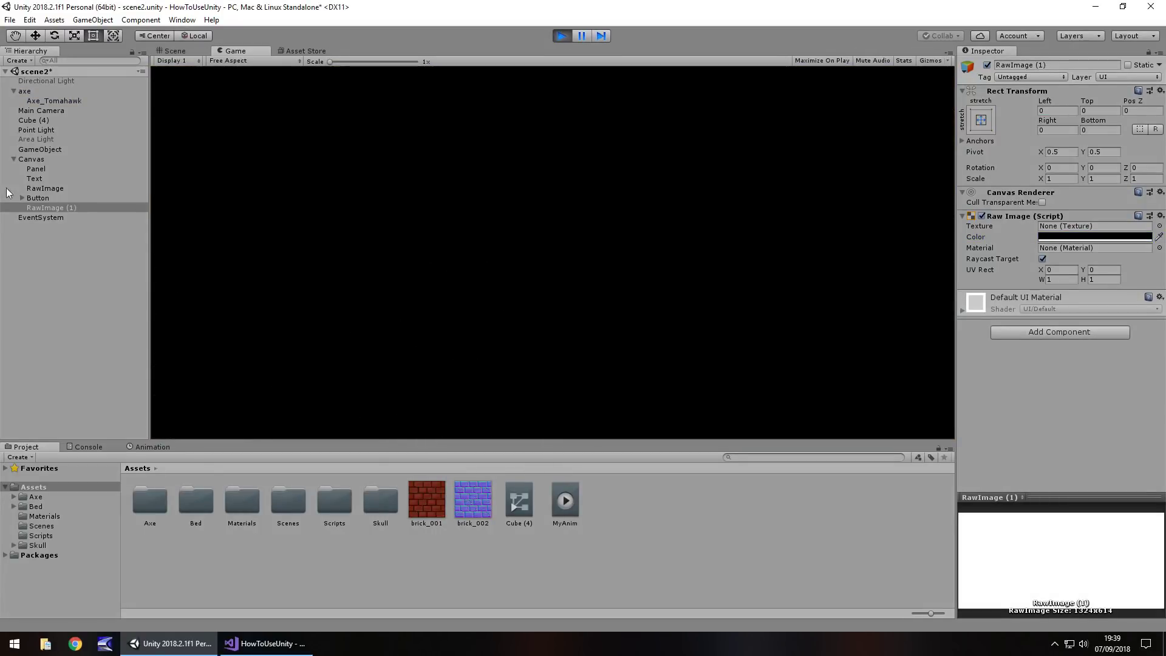
During play, move RawImage (1) above Button, test the Button, restore the order, then stop.
click(46, 207)
drag(46, 202, 45, 192)
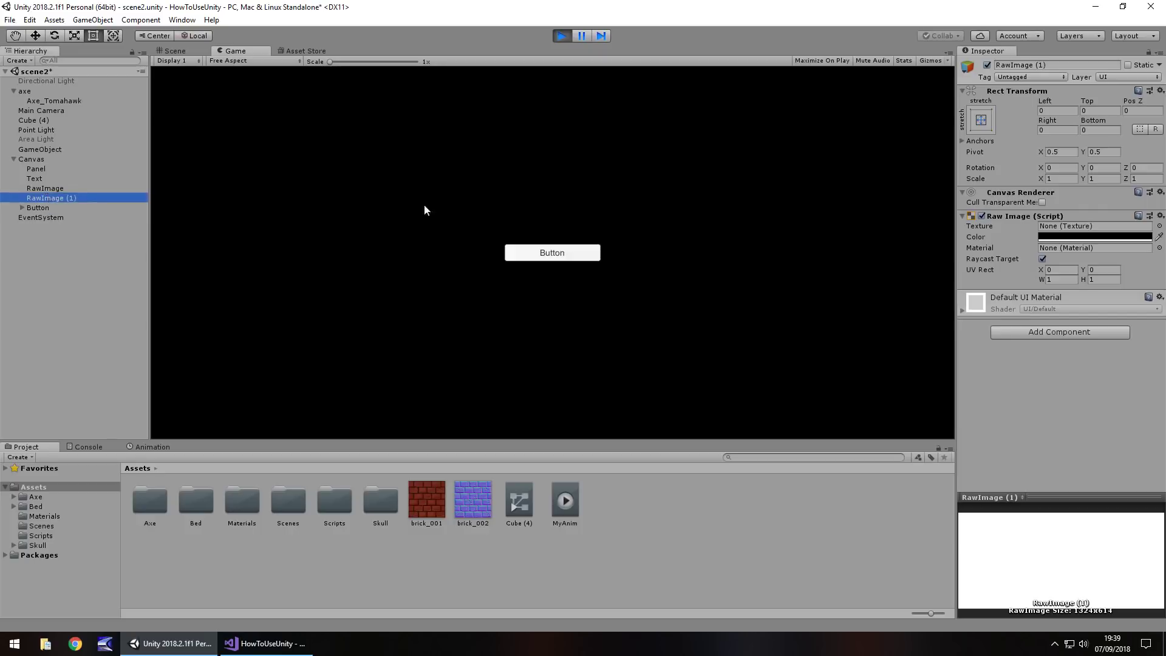
click(559, 248)
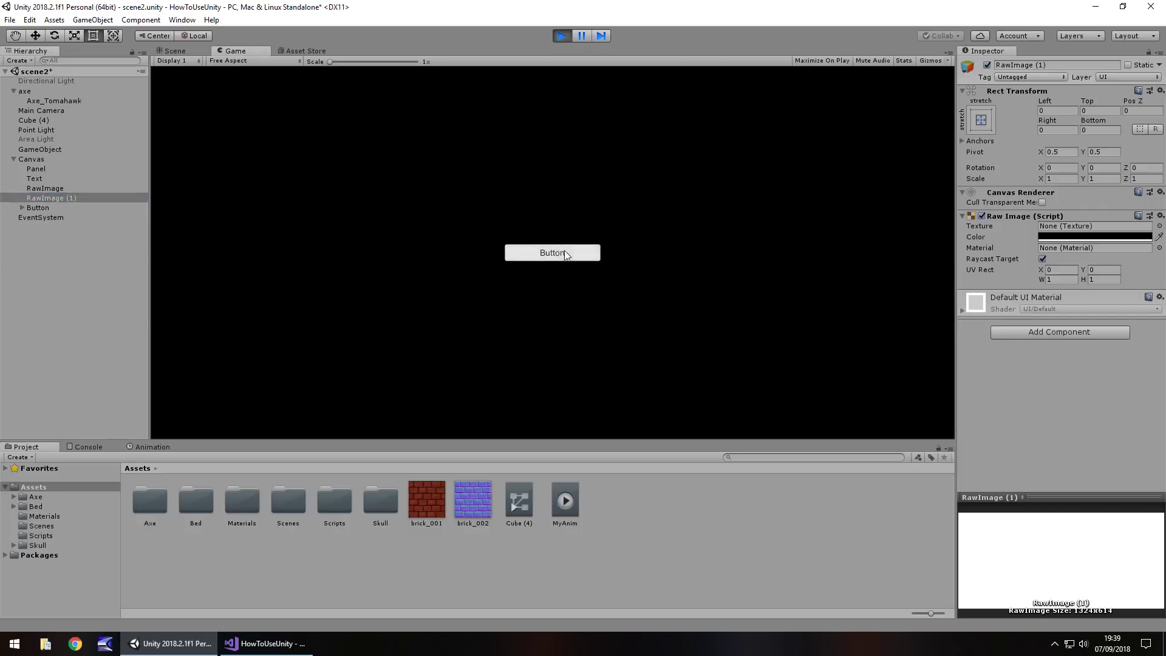
drag(42, 206, 44, 191)
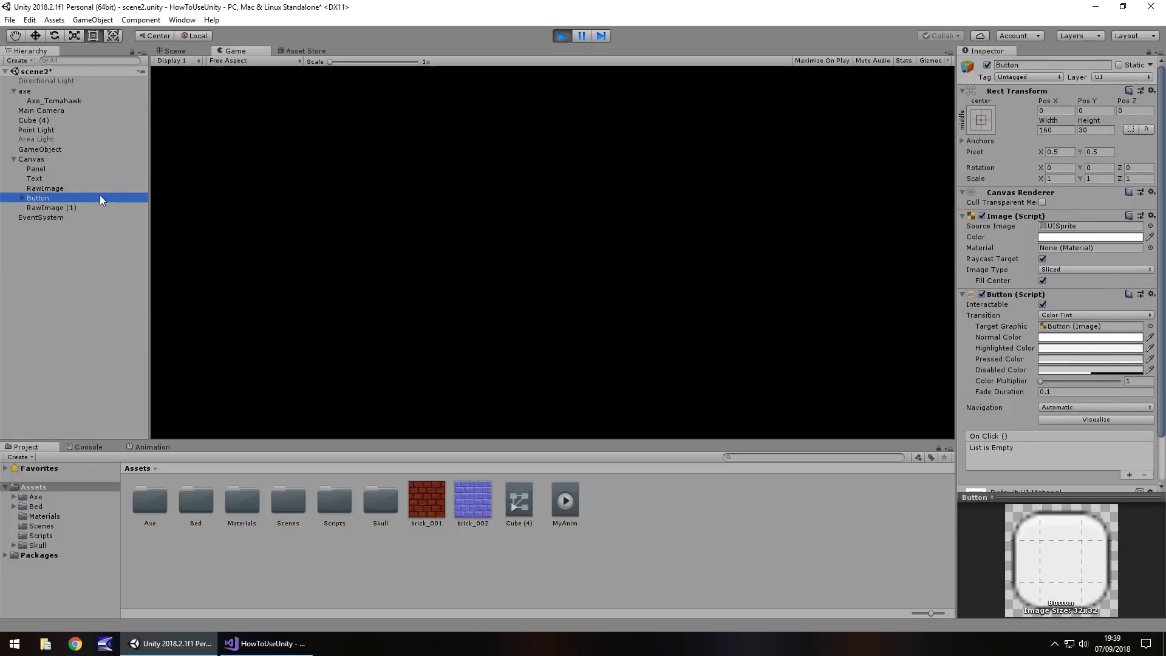
click(564, 35)
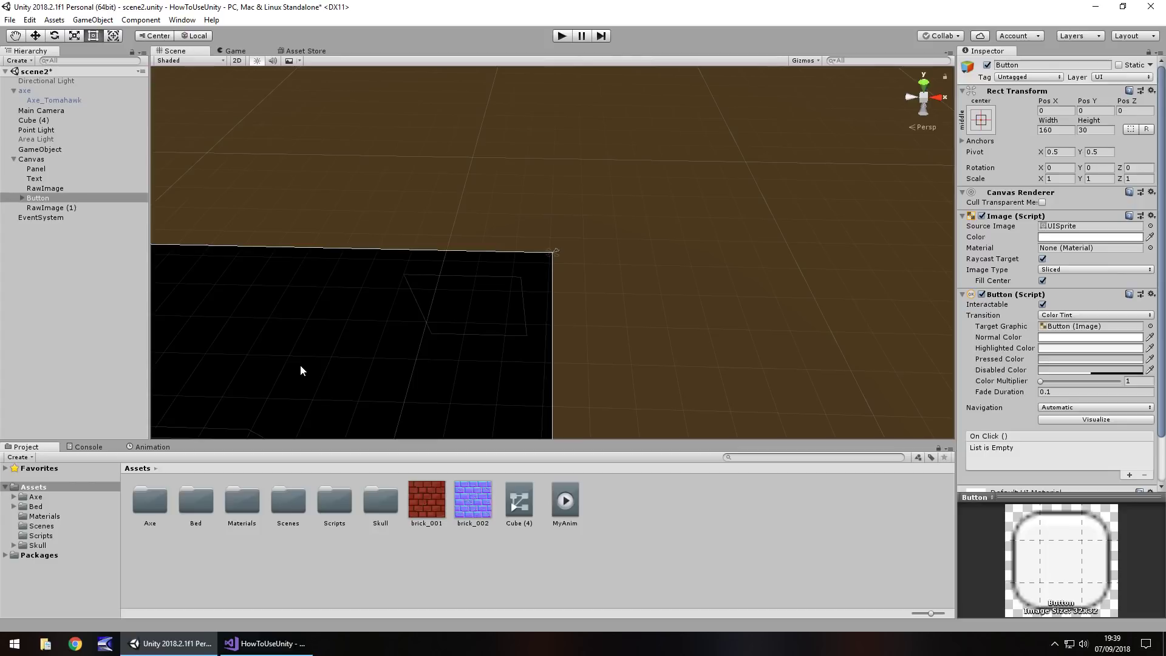
Deactivate the black RawImage (1) in the Inspector.
click(92, 20)
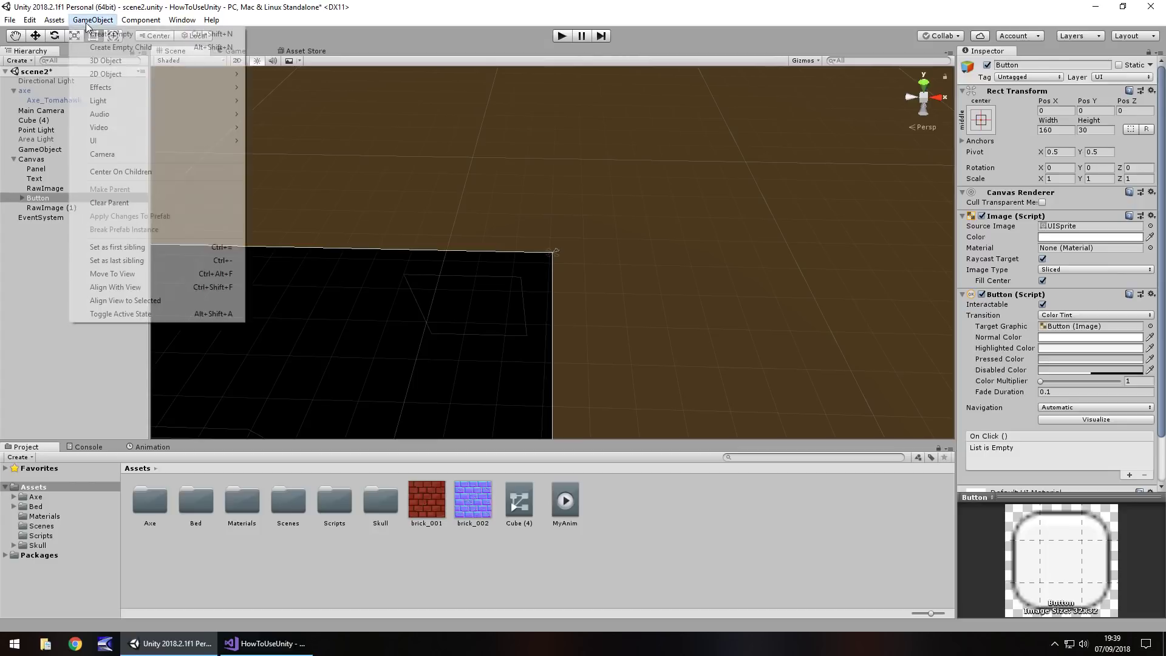
mouse_move(136, 139)
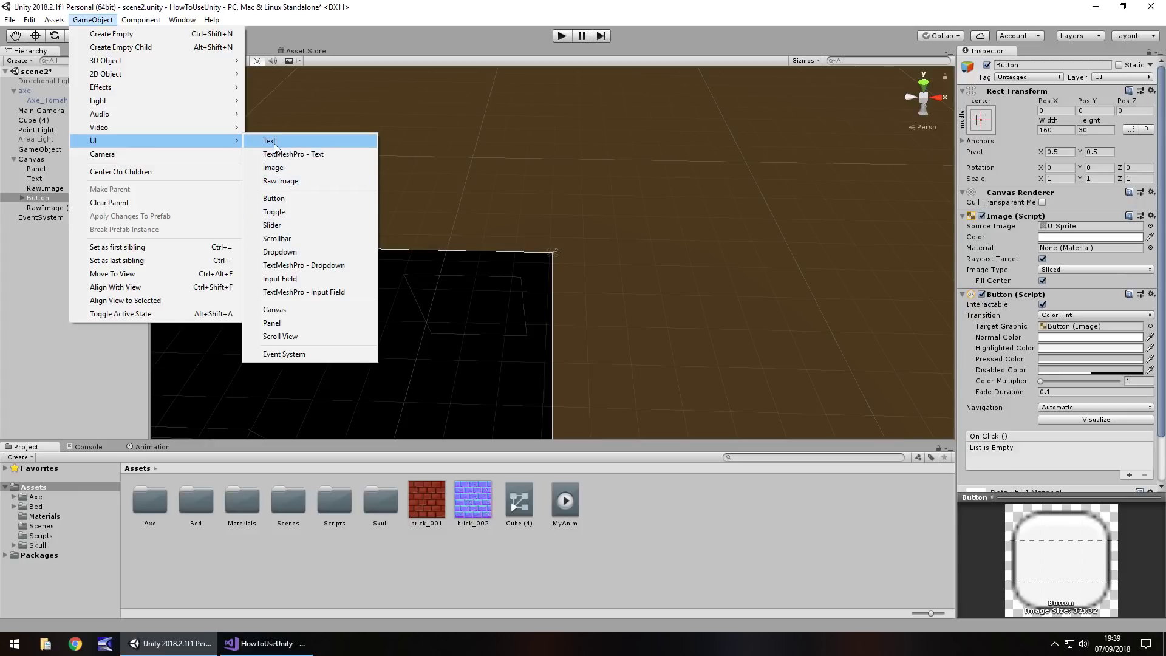
click(45, 207)
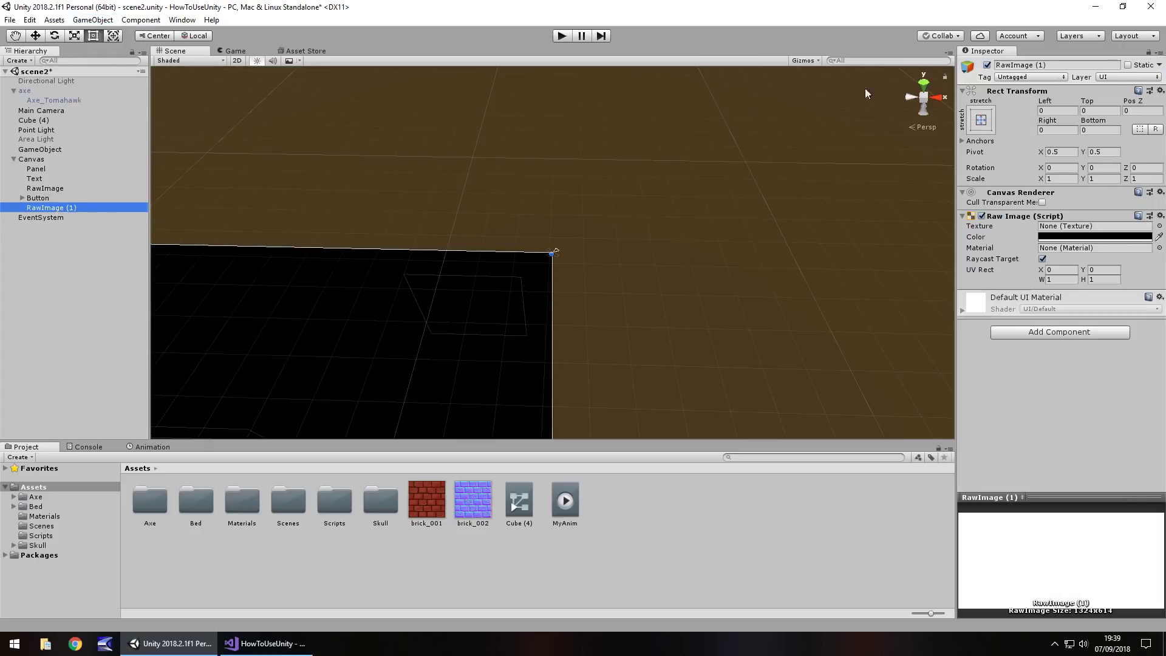
click(987, 65)
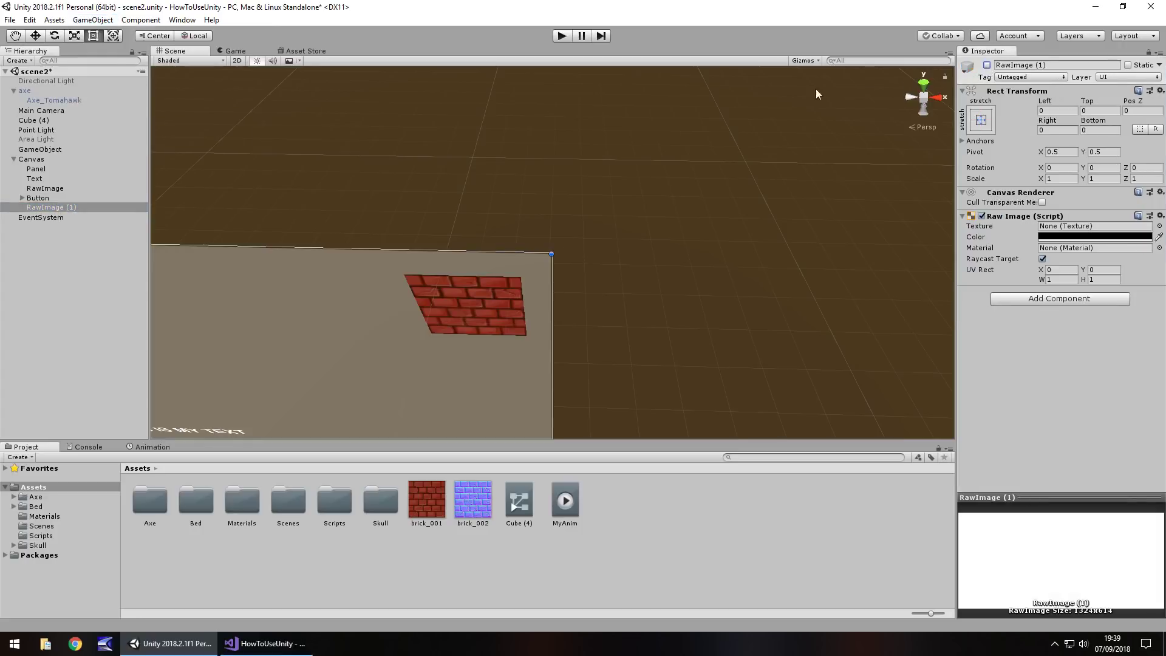
Select the Text object, frame it with F, and start play mode.
click(35, 178)
key(f)
click(562, 36)
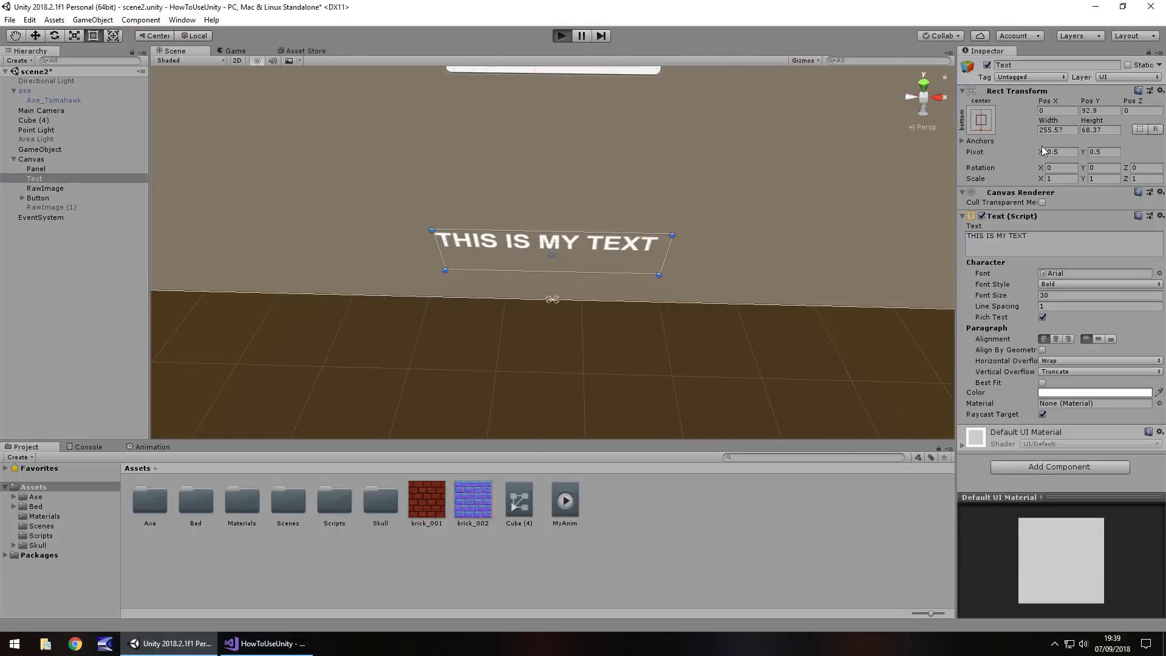
During play, tilt the Text's Rotation X to 23.17, inspecting it in Scene view, then stop.
mouse_move(1041, 159)
mouse_down()
mouse_move(1088, 165)
mouse_move(148, 186)
mouse_move(665, 198)
mouse_move(877, 214)
mouse_move(989, 238)
mouse_move(482, 220)
mouse_move(537, 90)
mouse_move(223, 28)
mouse_move(407, 166)
mouse_move(192, 169)
mouse_move(476, 71)
mouse_move(1041, 168)
mouse_up()
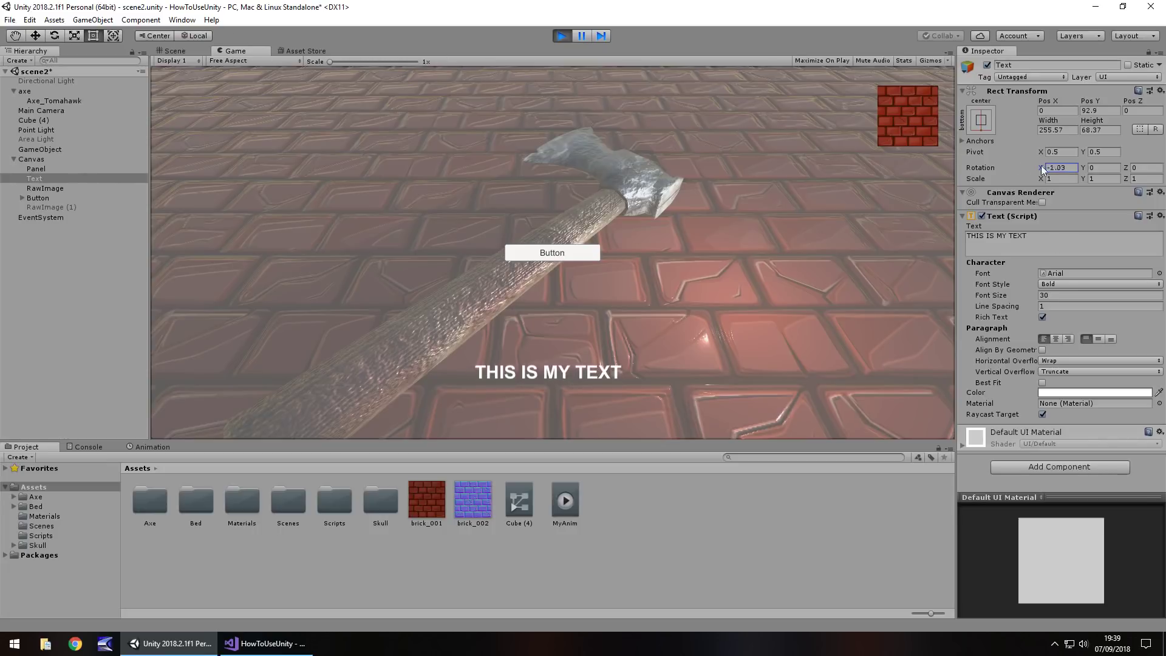
click(180, 48)
alt+drag(304, 200, 662, 73)
drag(1041, 168, 264, 182)
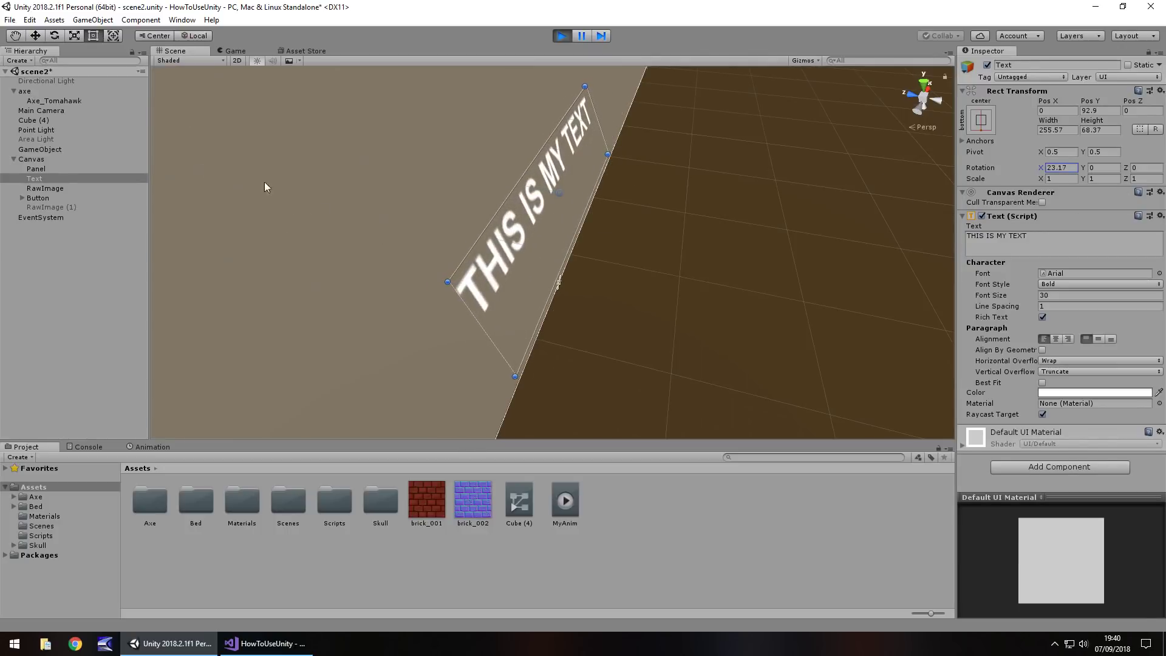
click(562, 35)
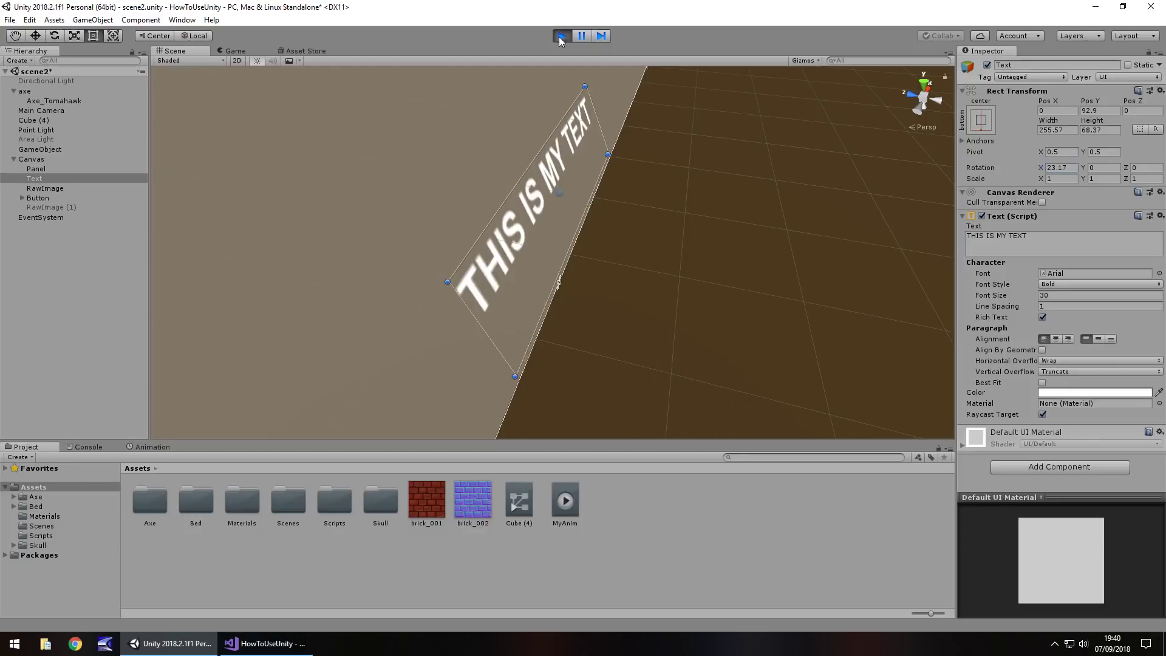